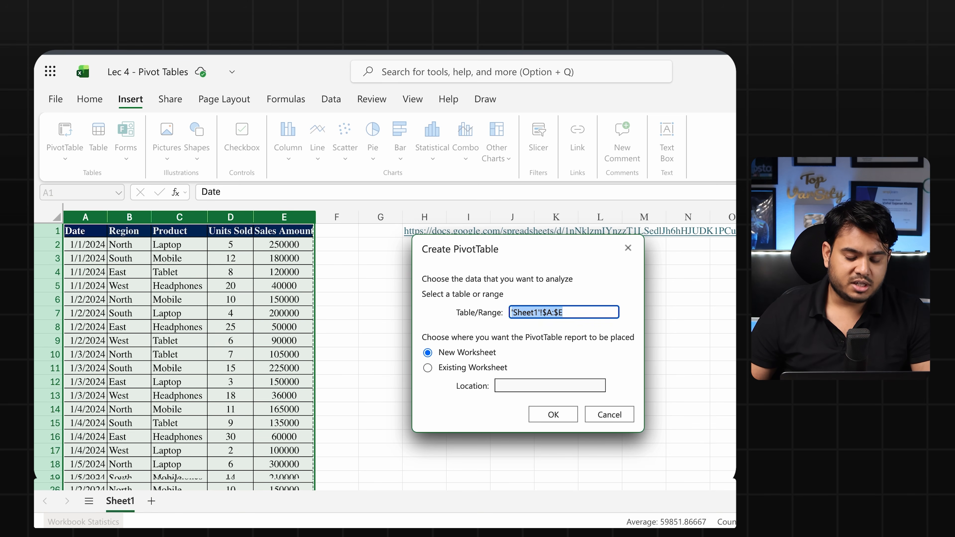
Create a pivot table from Sheet1 columns A:E on the existing worksheet at cell H3.
left_click(427, 369)
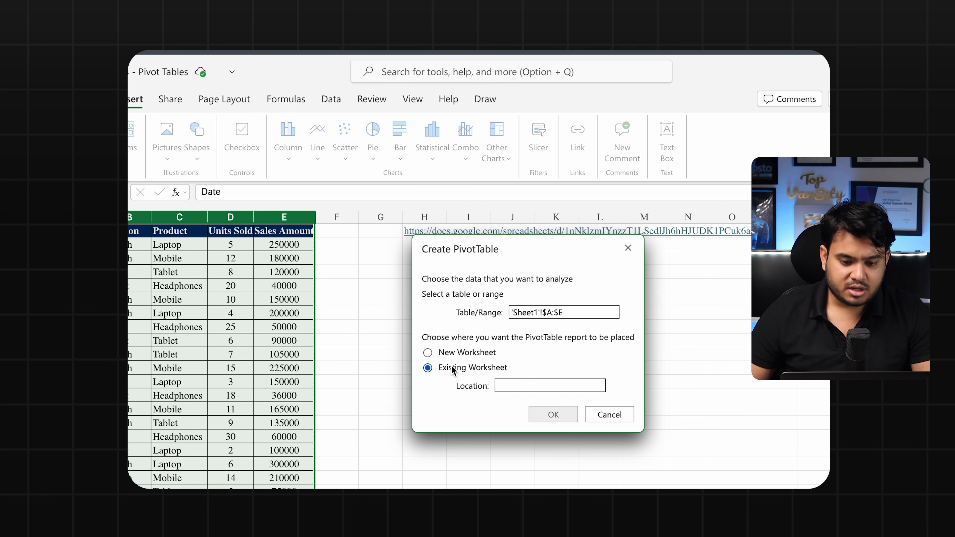
left_click_drag(486, 252, 673, 251)
left_click(327, 257)
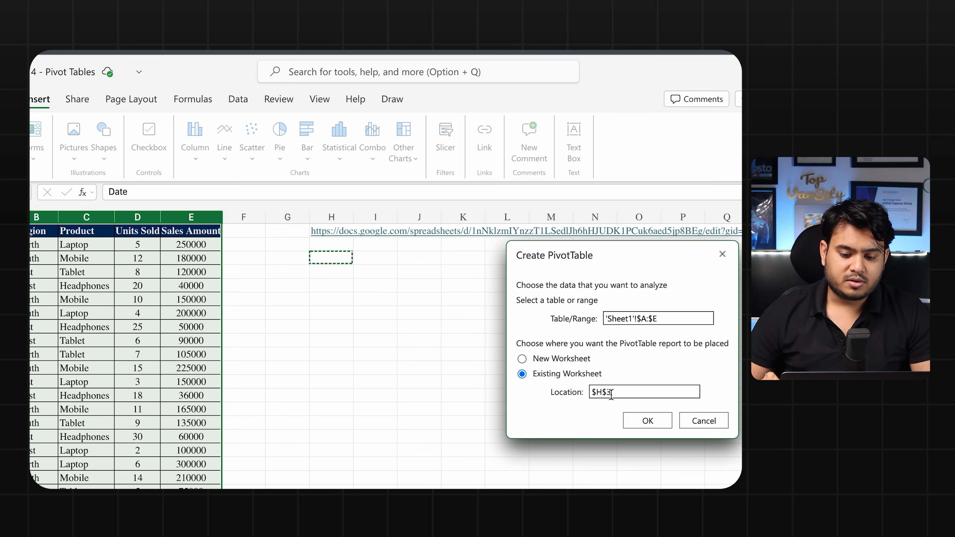
left_click(635, 415)
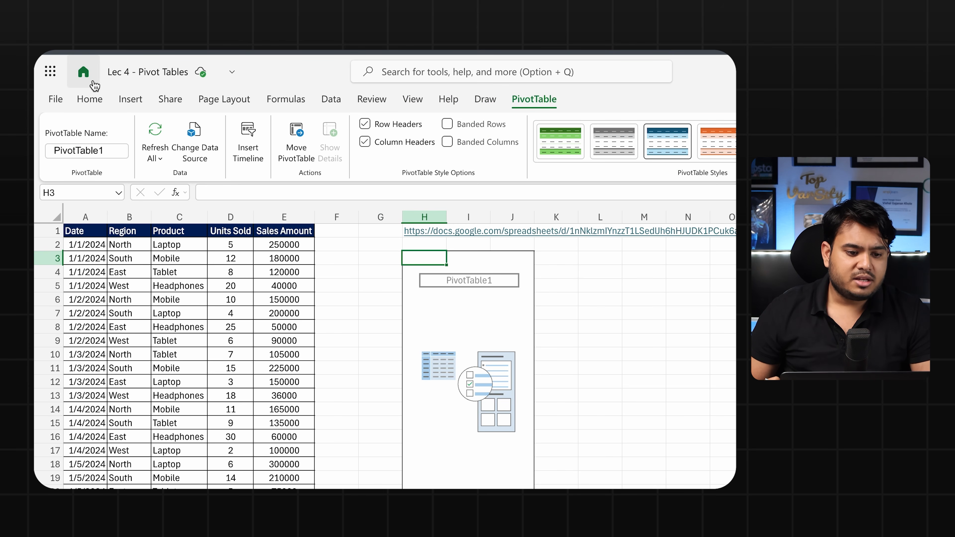
Create a second pivot table from Sheet1 columns A:E on a new worksheet.
left_click(126, 100)
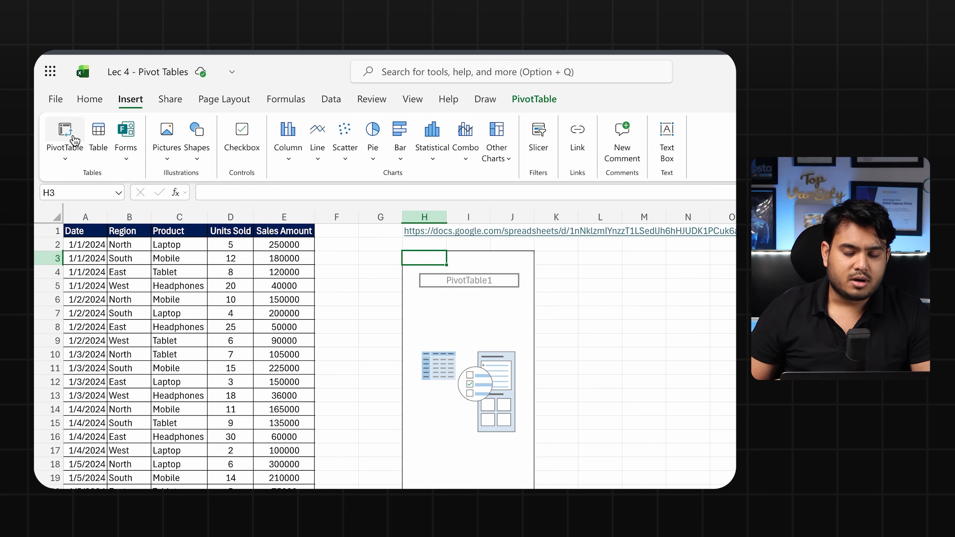
left_click_drag(81, 217, 273, 221)
left_click(64, 133)
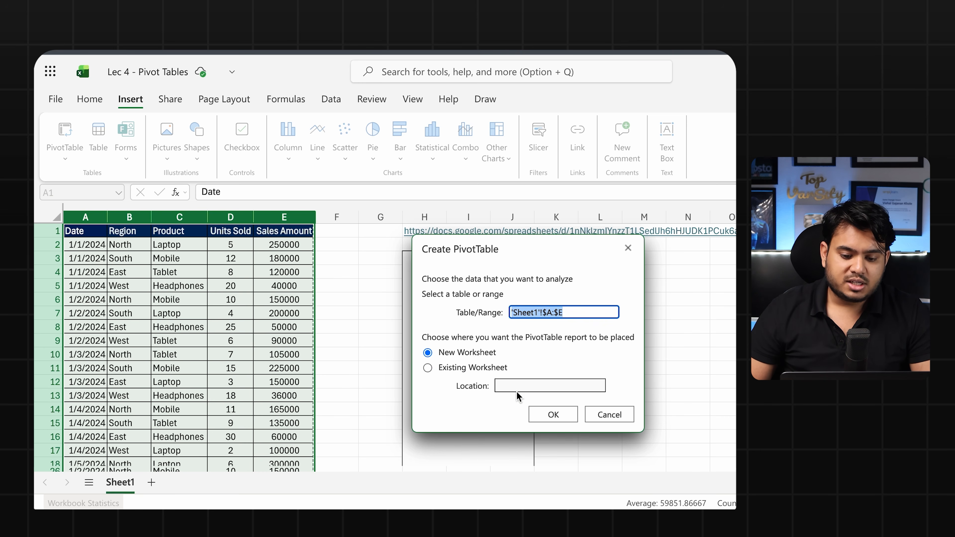
left_click(551, 413)
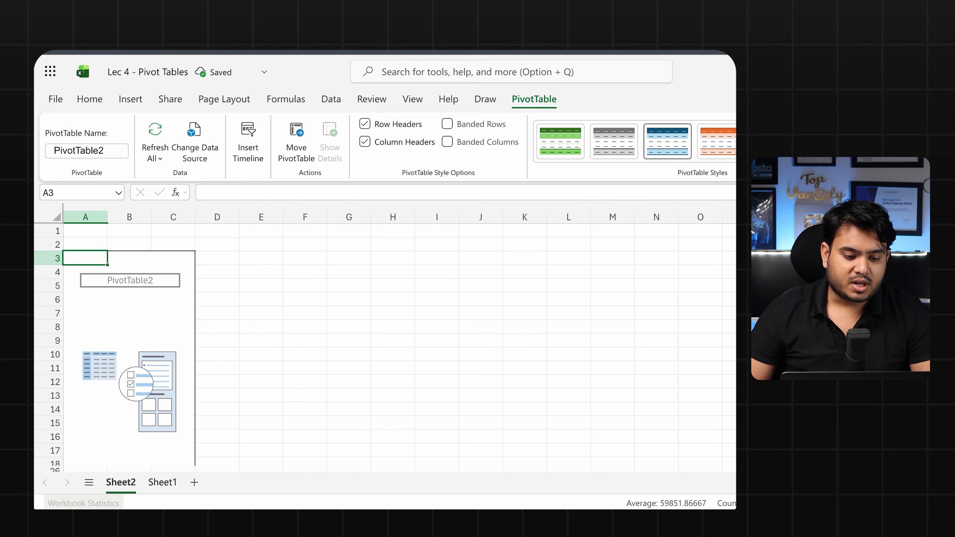
Select cells inside and outside the empty pivot table on Sheet2 to examine when its field list is available.
left_click(139, 310)
left_click_drag(125, 272, 89, 284)
left_click(91, 285)
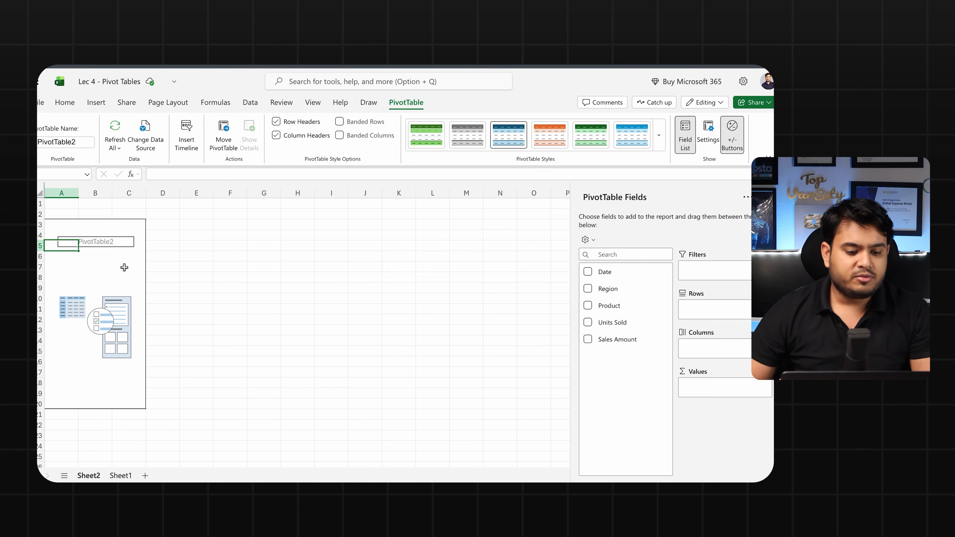
left_click(125, 267)
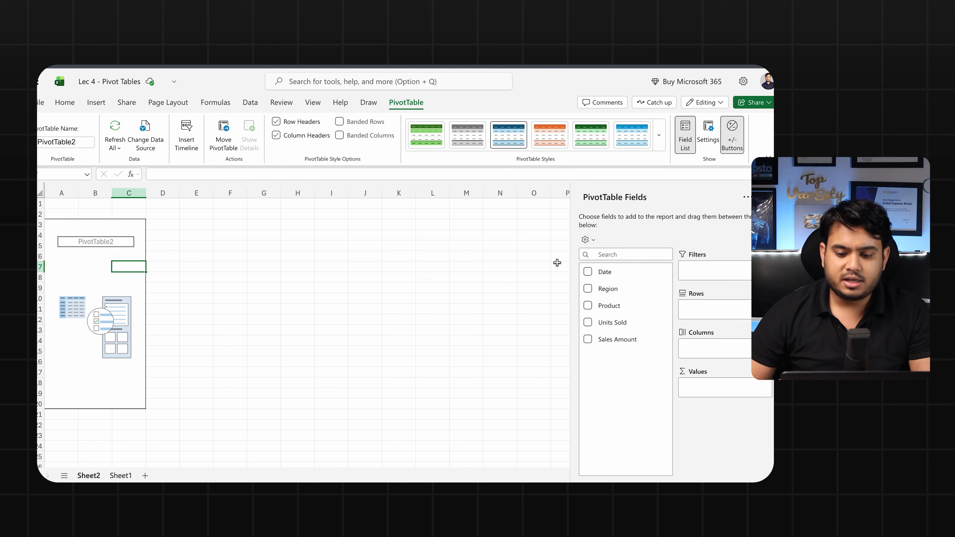
left_click(295, 287)
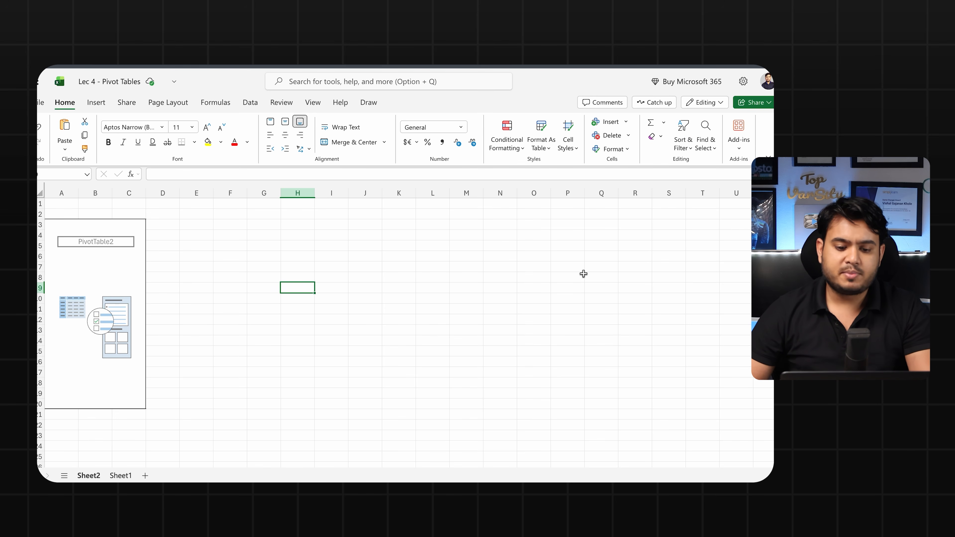
left_click(73, 255)
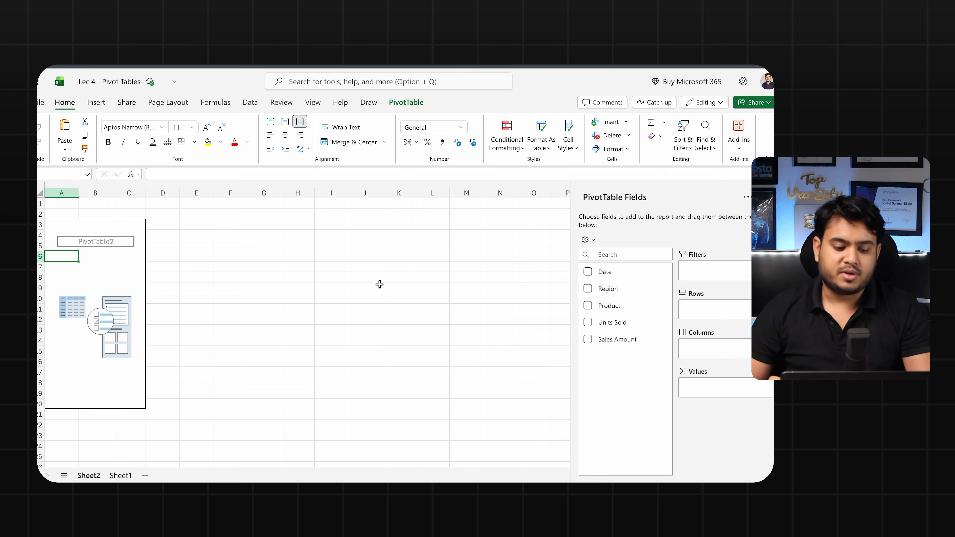
Return to the empty pivot table on Sheet1 and add the Region field to its Rows area.
left_click(120, 475)
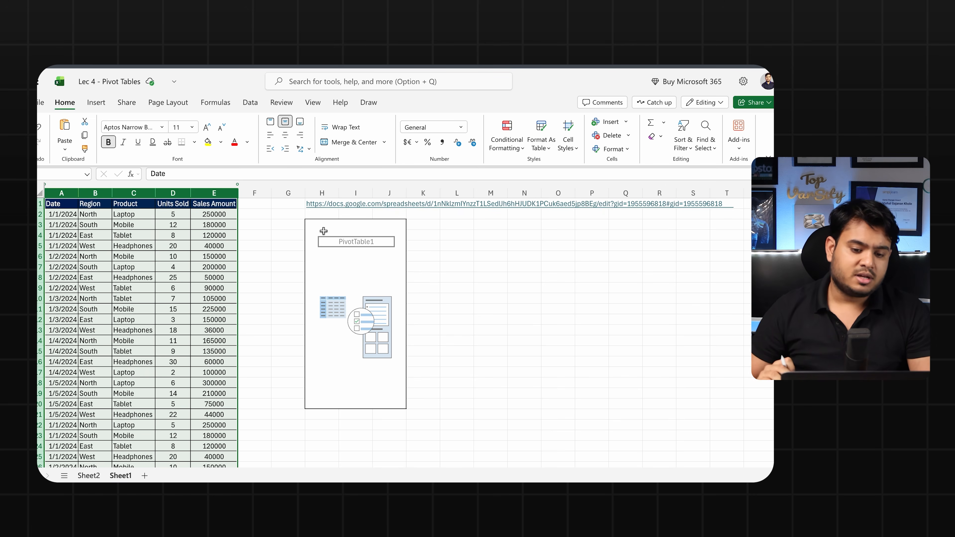
left_click(356, 286)
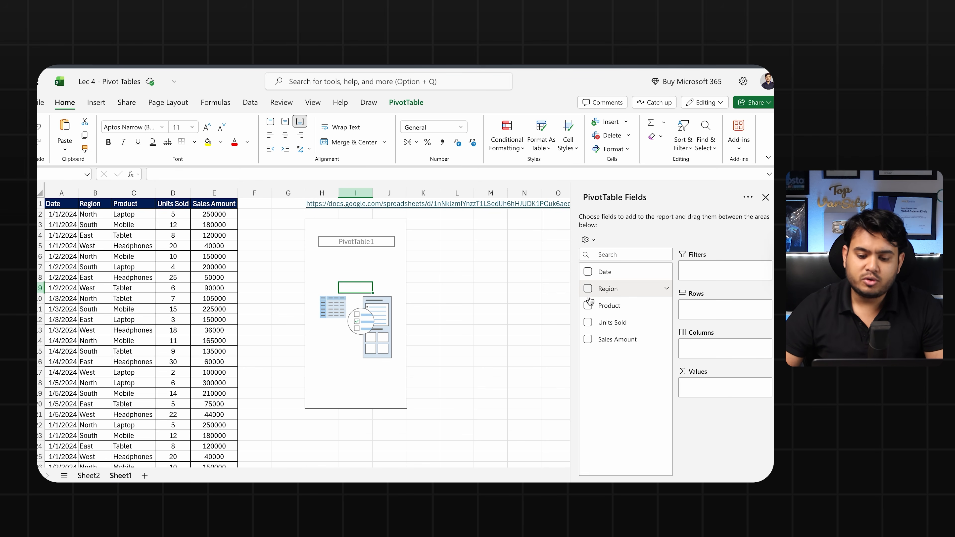
left_click_drag(588, 292, 690, 306)
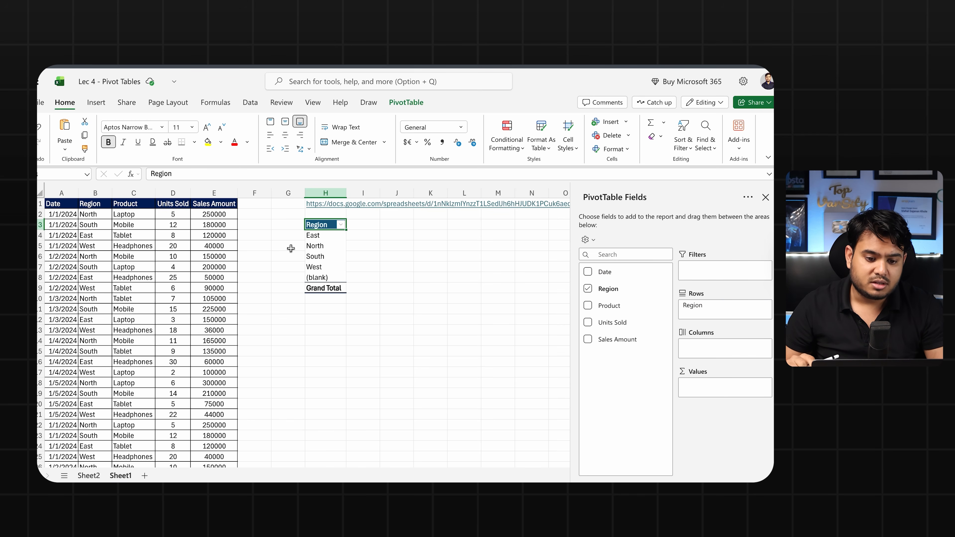
left_click(340, 274)
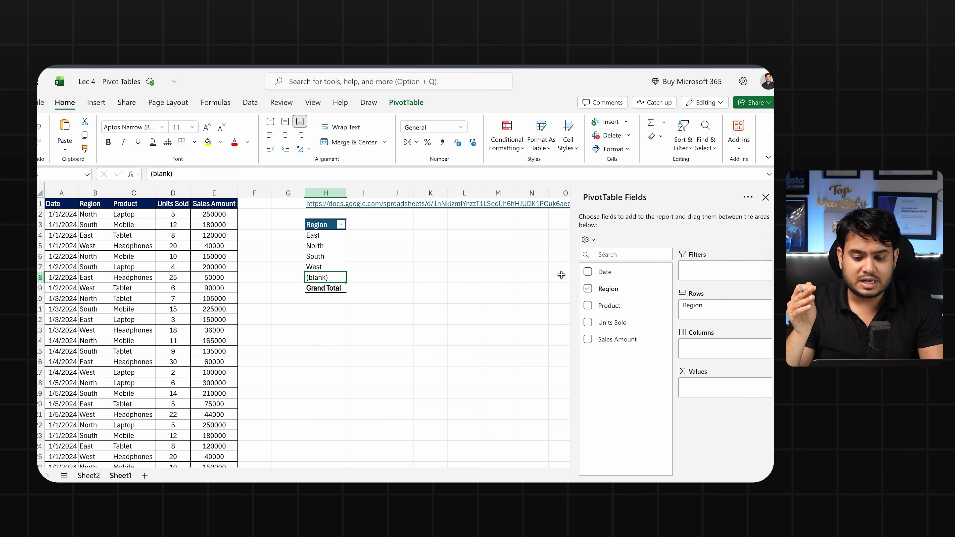
Try the Region field in the pivot table's Columns area and move it back to Rows.
left_click_drag(606, 289, 627, 290)
left_click_drag(710, 304, 709, 343)
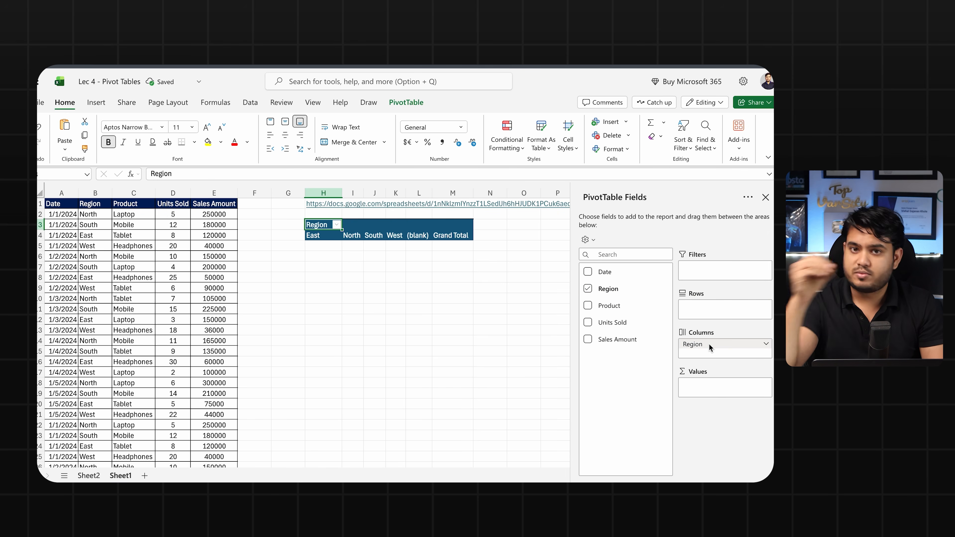
left_click_drag(709, 344, 711, 307)
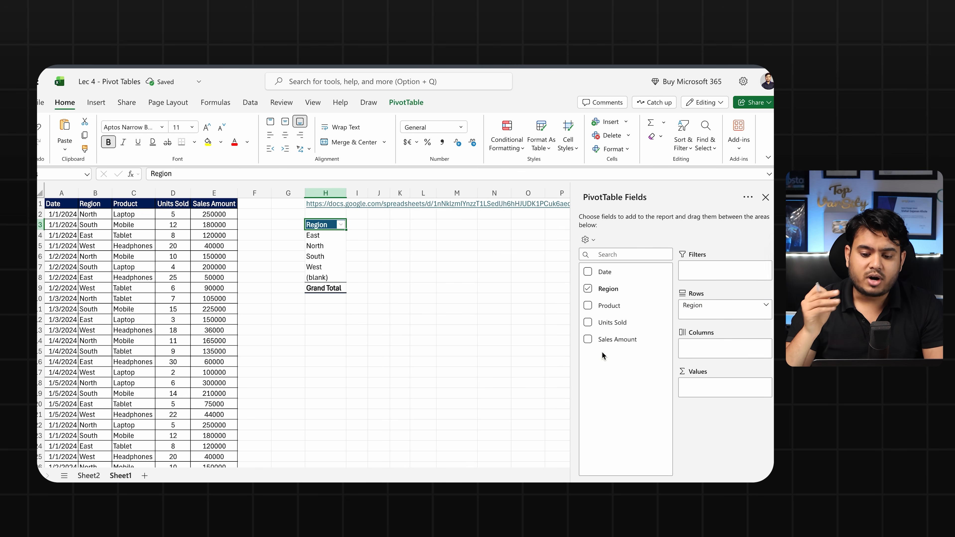
Add Sales Amount to the pivot table's Values area and summarize it by Average.
left_click_drag(590, 343, 695, 386)
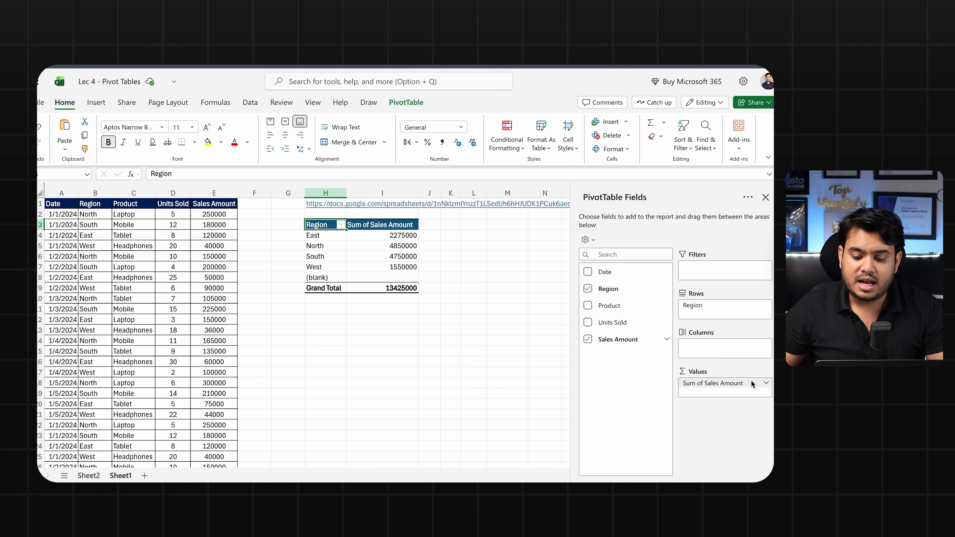
left_click(767, 383)
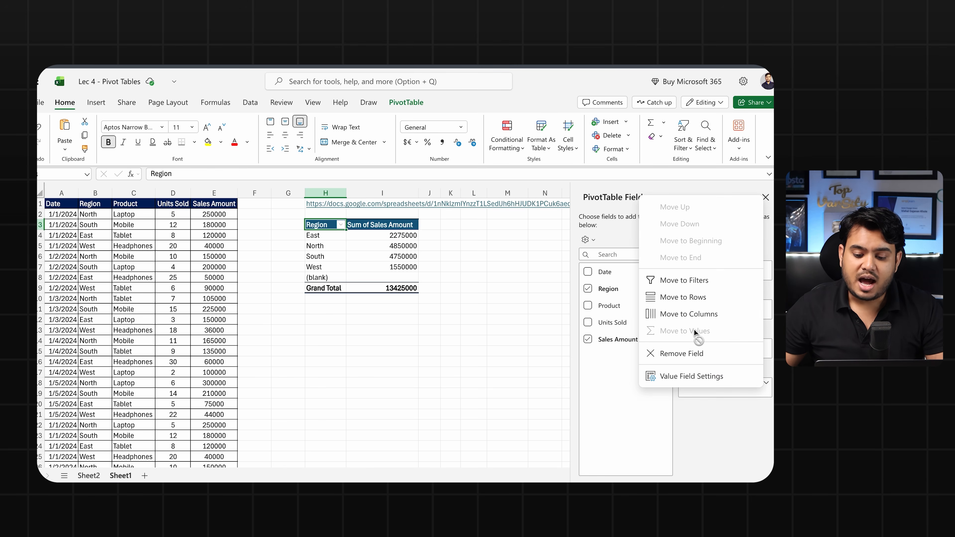
left_click(708, 377)
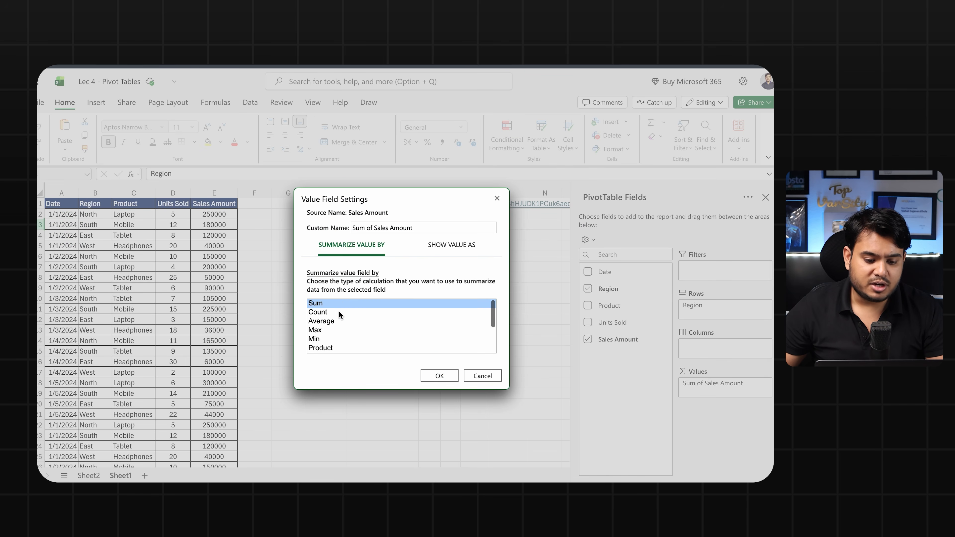
left_click(342, 321)
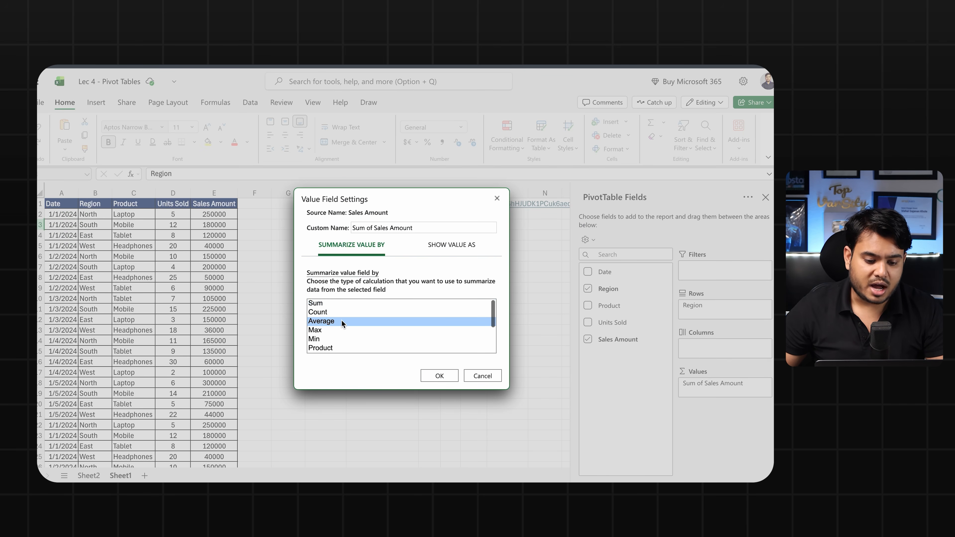
left_click(432, 373)
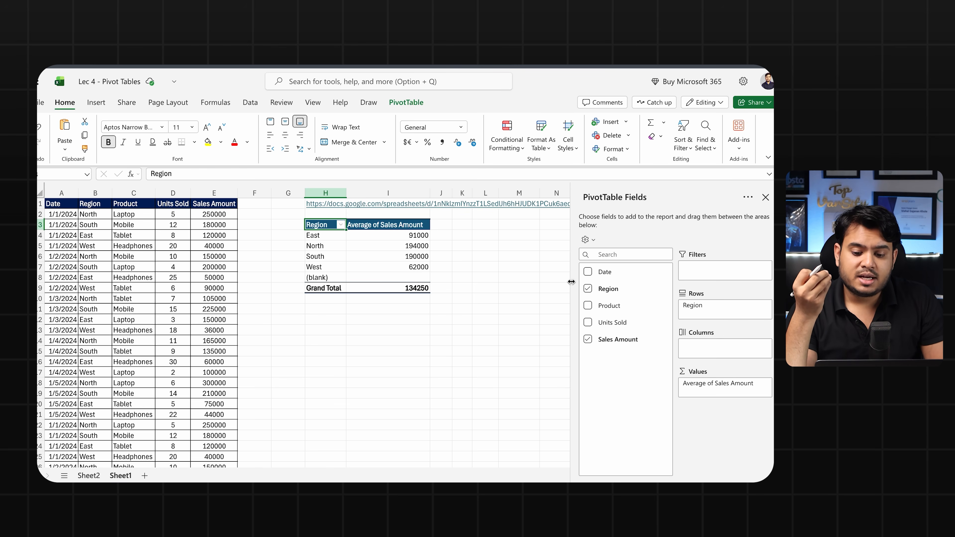
Add the Date field to the pivot table's Filters area and filter the report to 1/1/2024 only.
left_click_drag(588, 274, 689, 275)
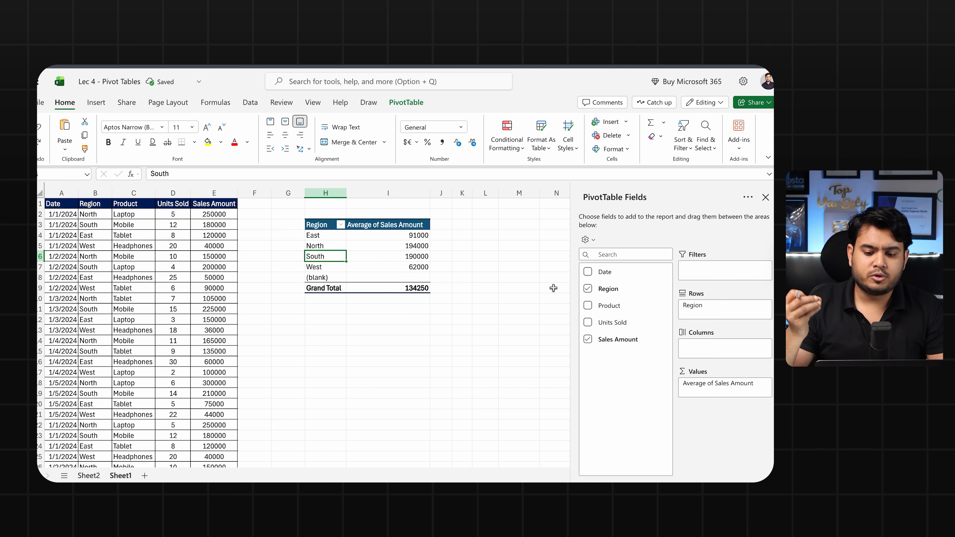
left_click_drag(618, 276, 705, 272)
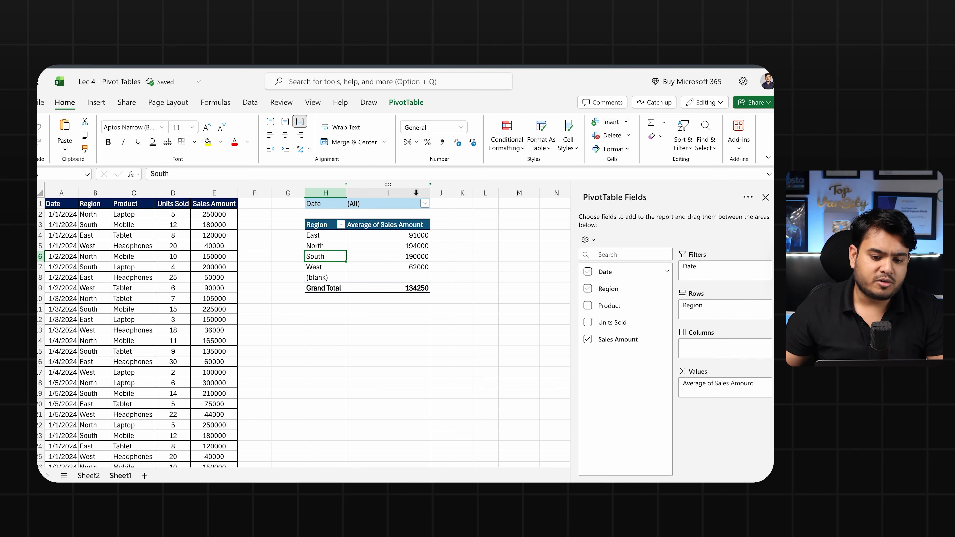
left_click(424, 204)
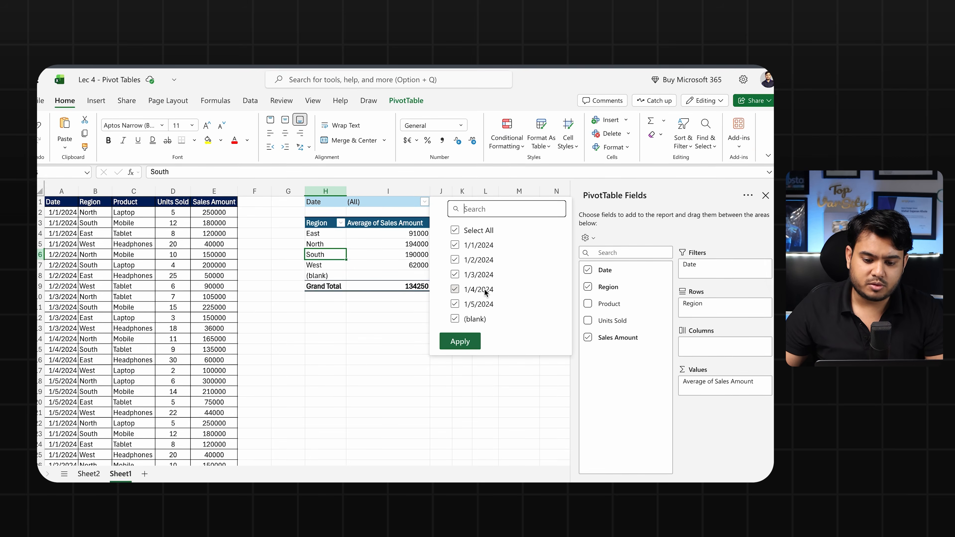
left_click(454, 233)
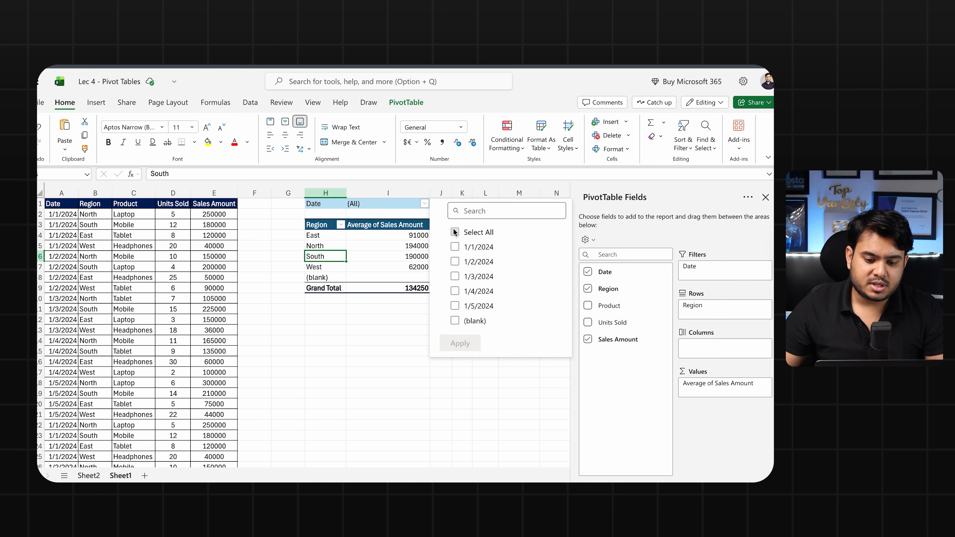
left_click(456, 247)
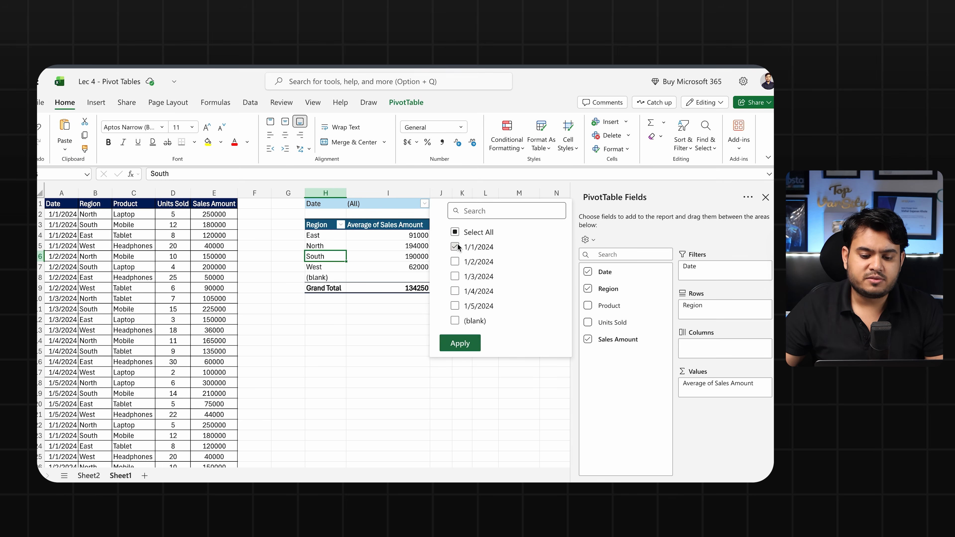
left_click(463, 342)
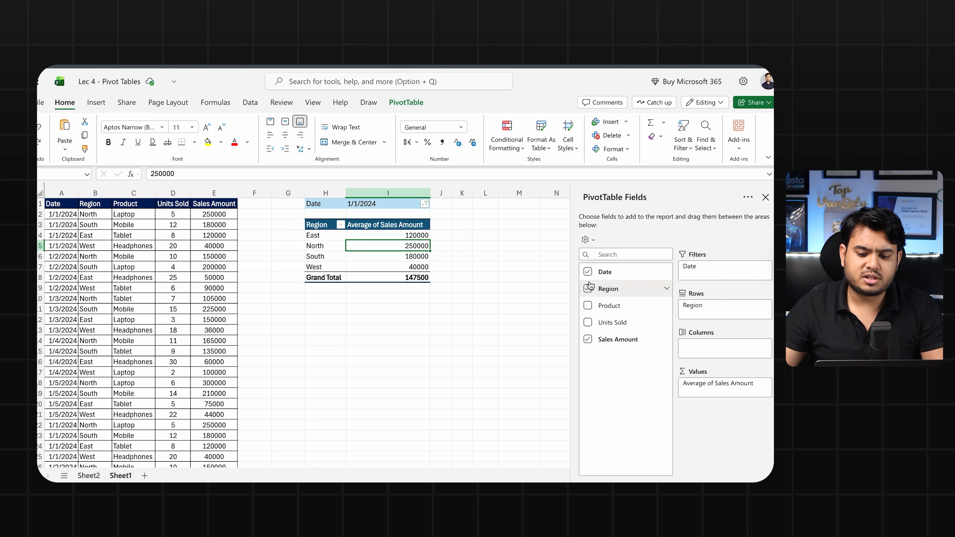
Clear the Sheet1 pivot table by removing the Date, Region and Sales Amount fields.
left_click(587, 271)
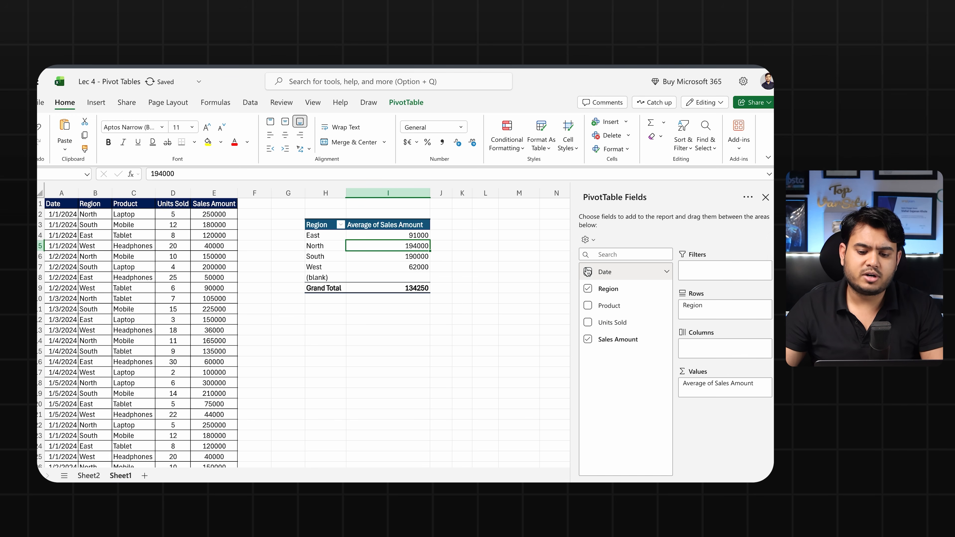
left_click(588, 290)
left_click(587, 339)
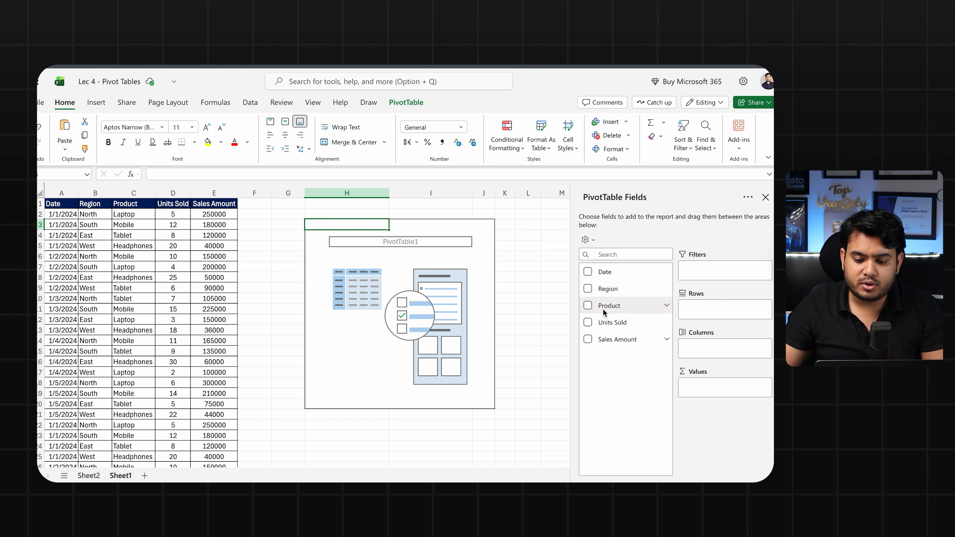
Build a report of total units sold per product, with Product in Rows and Units Sold in Values.
left_click_drag(604, 307, 693, 309)
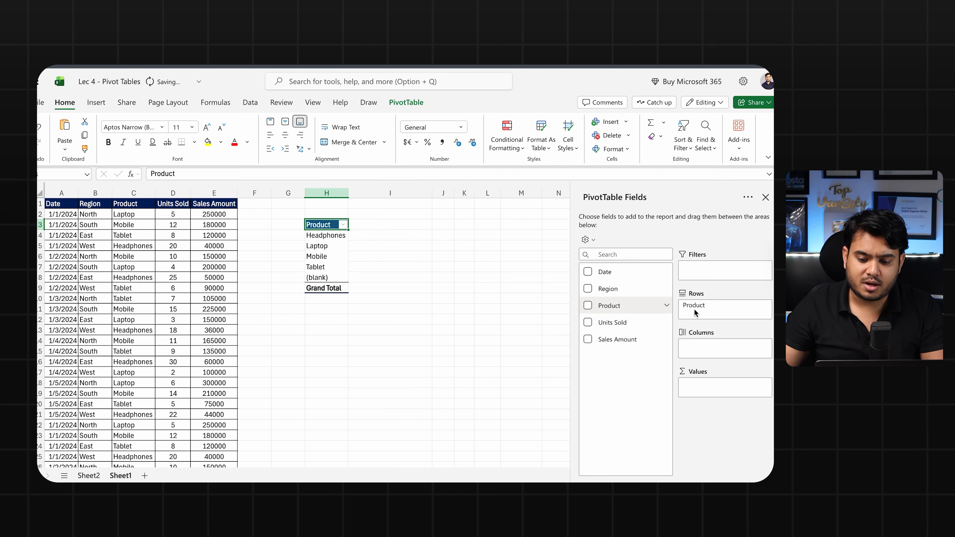
left_click_drag(608, 319, 717, 385)
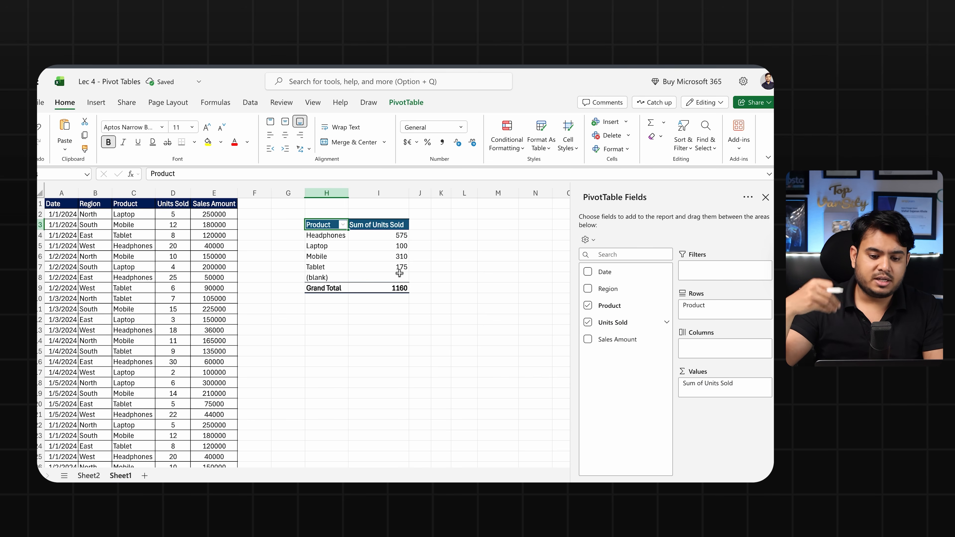
left_click(333, 237)
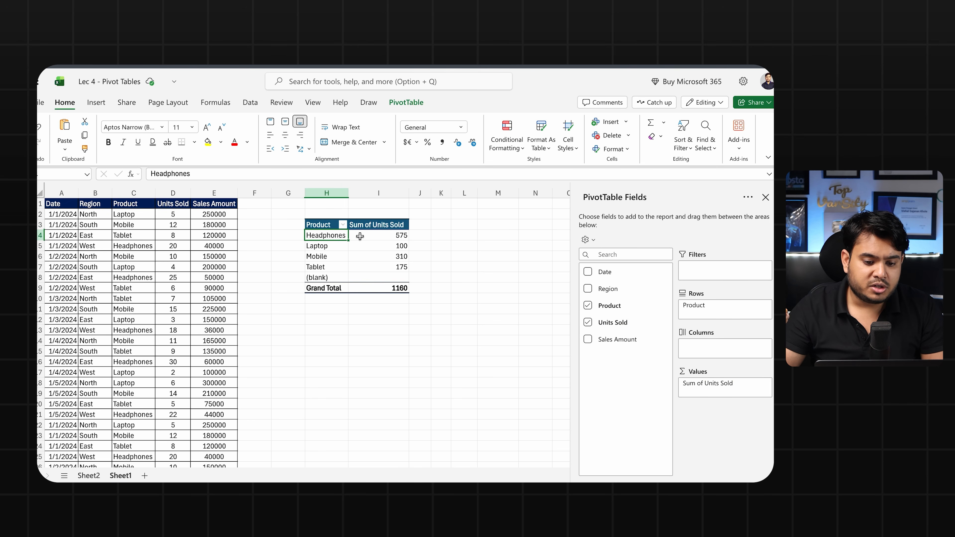
left_click(370, 237)
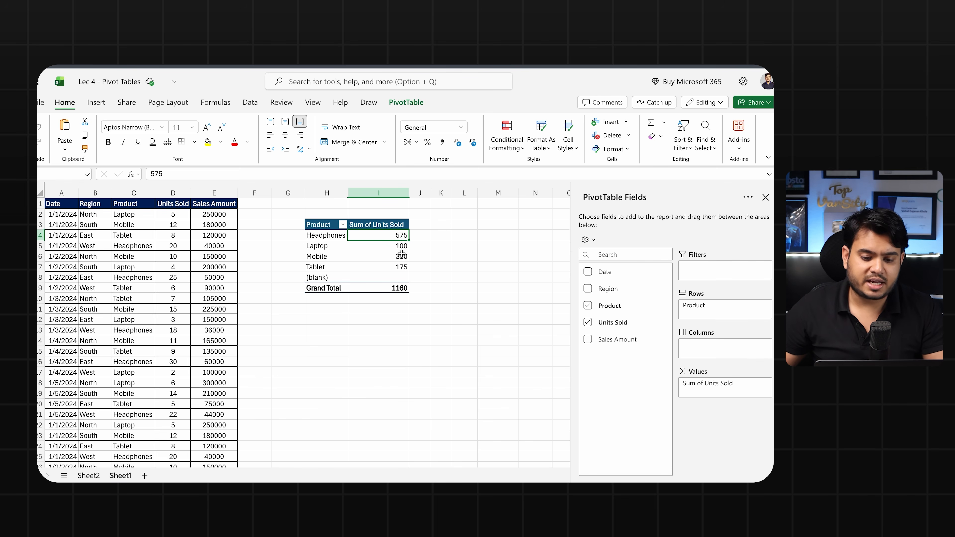
left_click(373, 217)
left_click(385, 233)
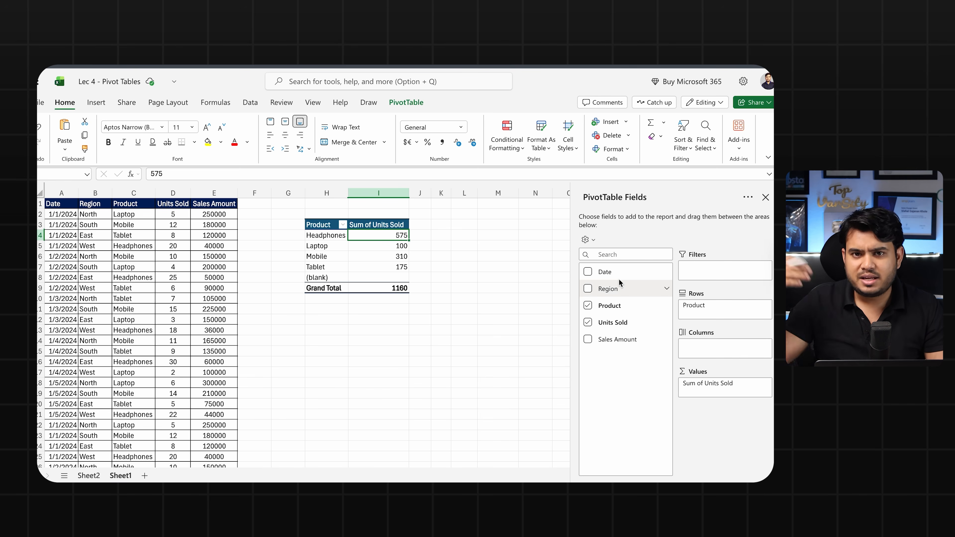
Remove the Product and Units Sold fields from the pivot table on Sheet1.
left_click(589, 308)
left_click(588, 323)
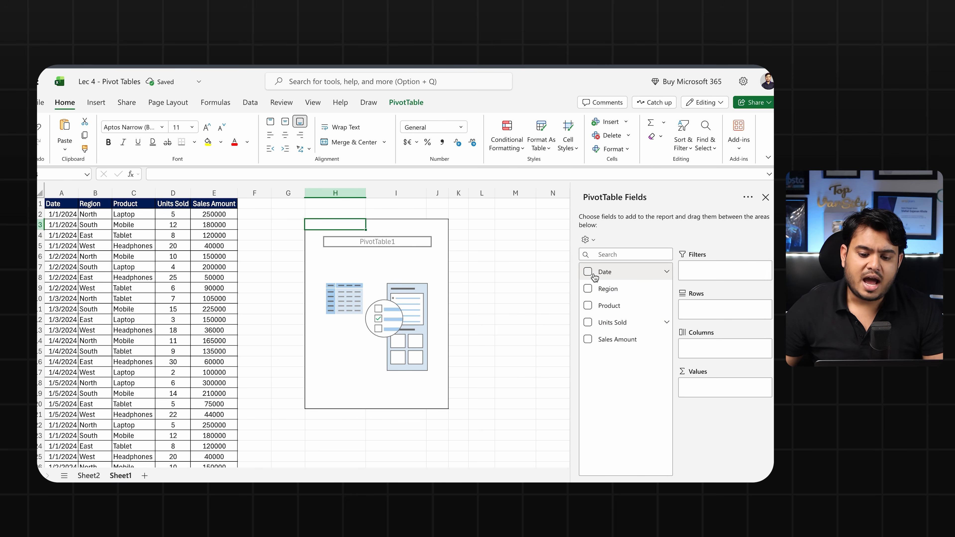
Build a sales report with Date in Columns, Product in Rows and Sales Amount in Values.
left_click_drag(595, 272, 703, 348)
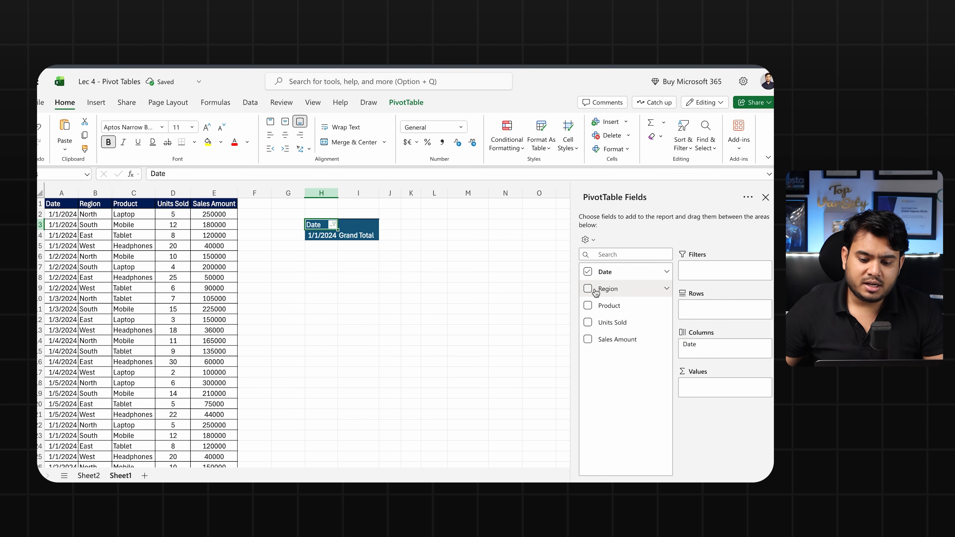
left_click_drag(588, 306, 702, 316)
left_click_drag(586, 340, 706, 386)
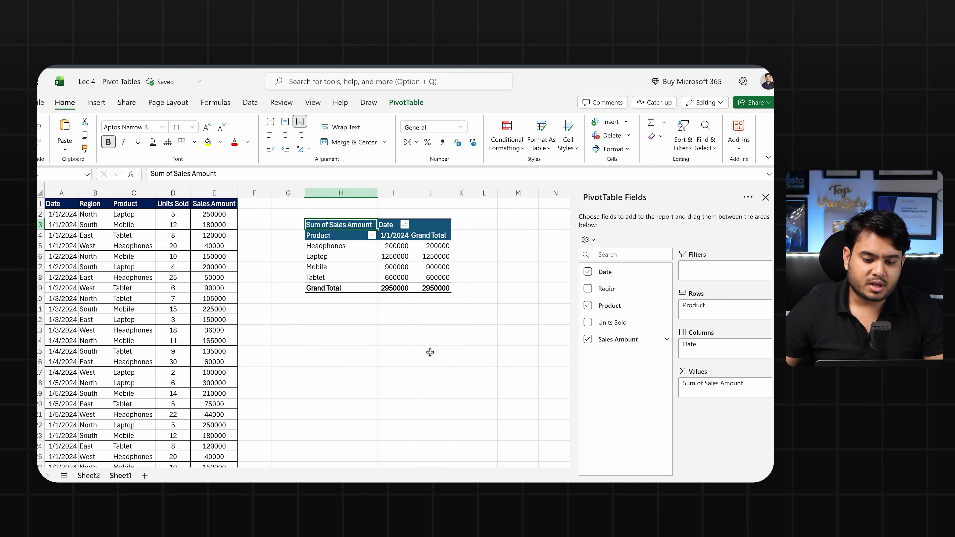
Change the pivot table's Date filter to include all dates.
left_click(404, 225)
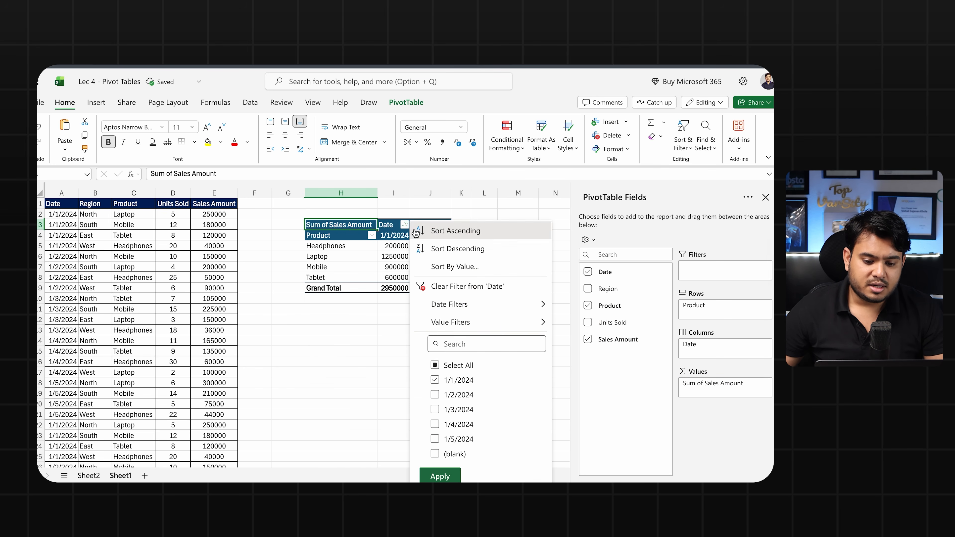
left_click(436, 365)
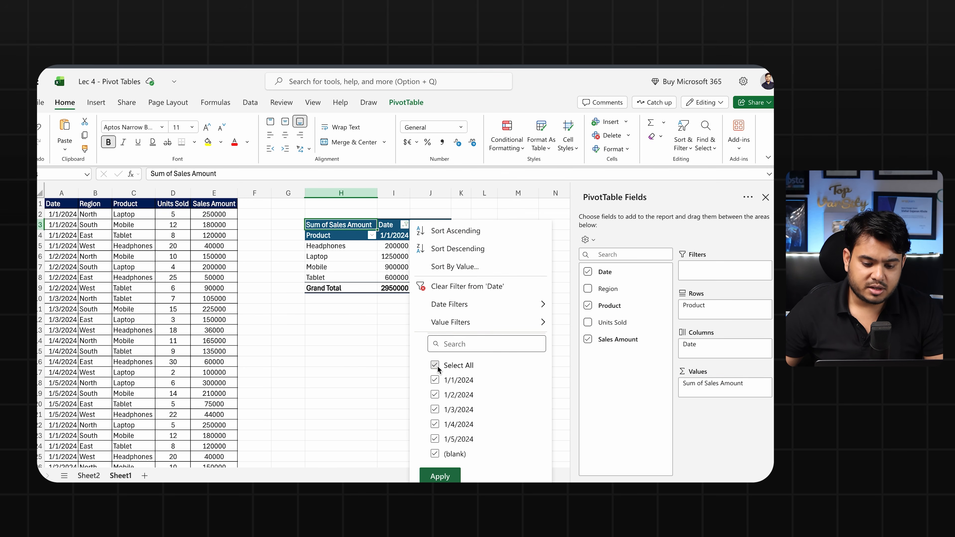
left_click(439, 475)
scroll(414, 329, "right", 3)
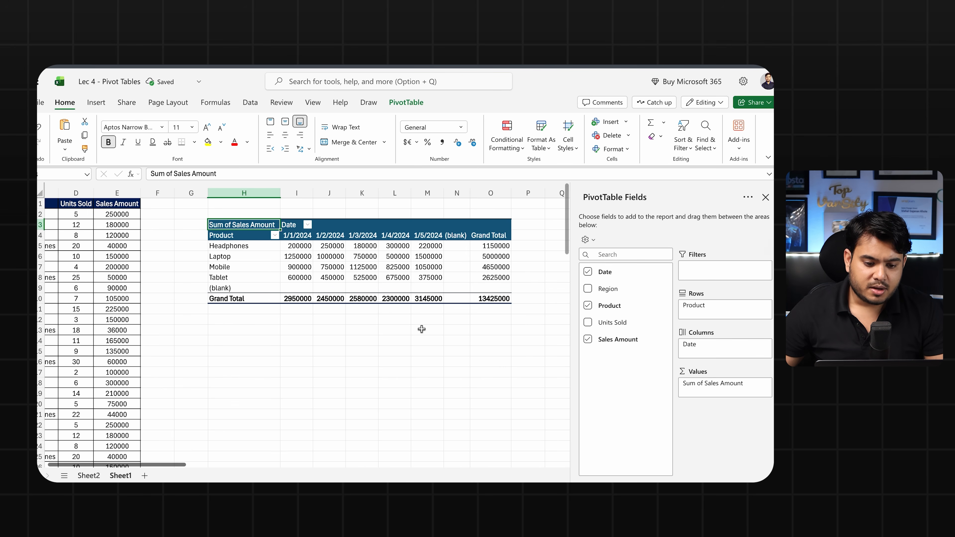
Examine the product sales per date and their totals, and check the last row of the source data's Date column.
left_click(222, 237)
left_click(227, 265)
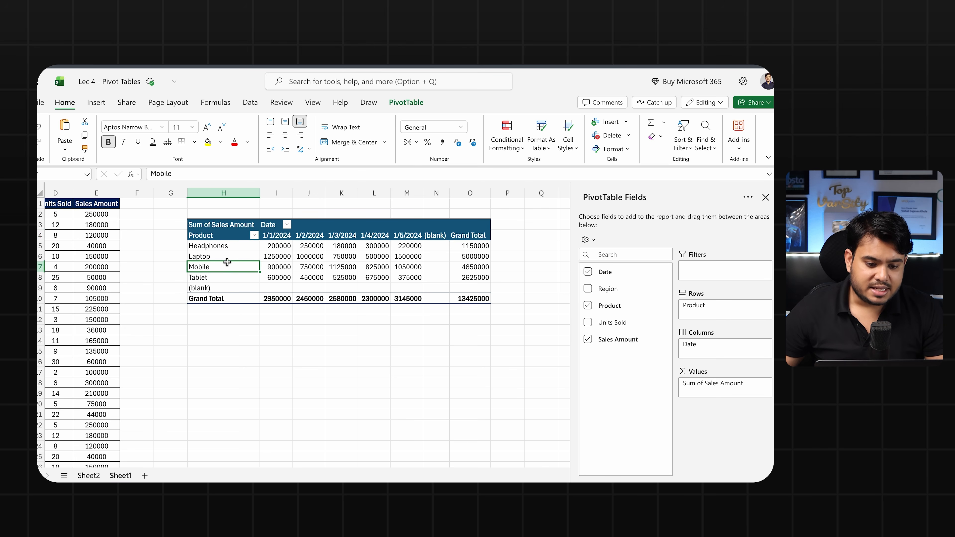
left_click_drag(276, 235, 399, 233)
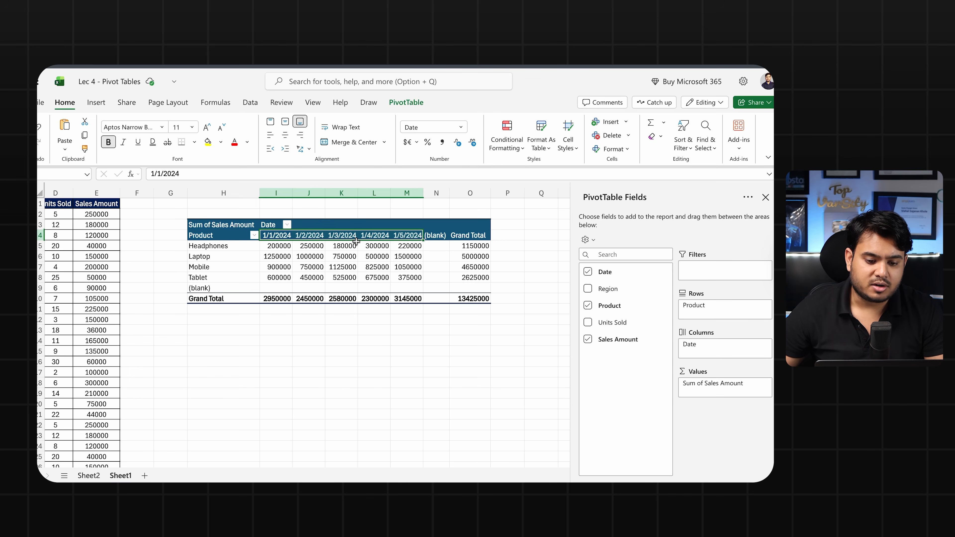
left_click(342, 256)
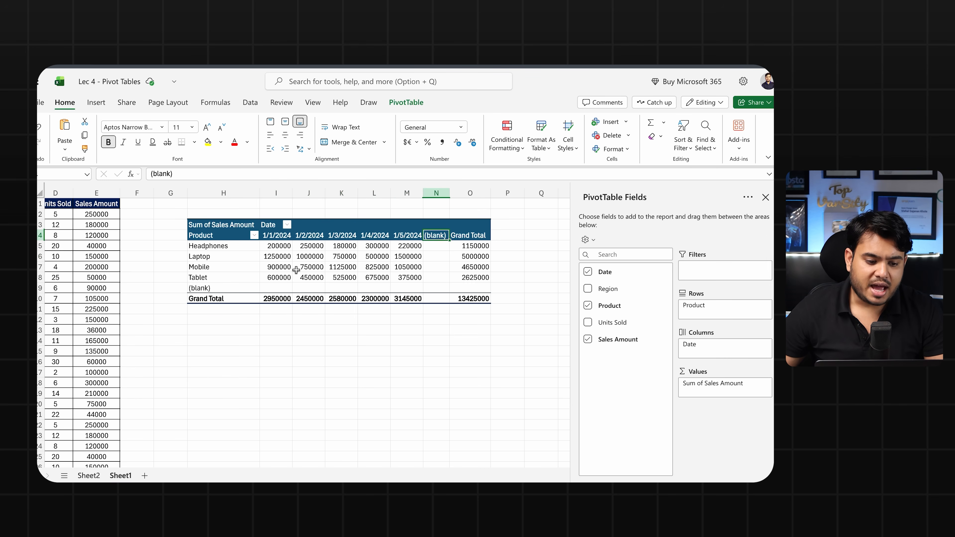
scroll(293, 271, "left", 5)
left_click(45, 330)
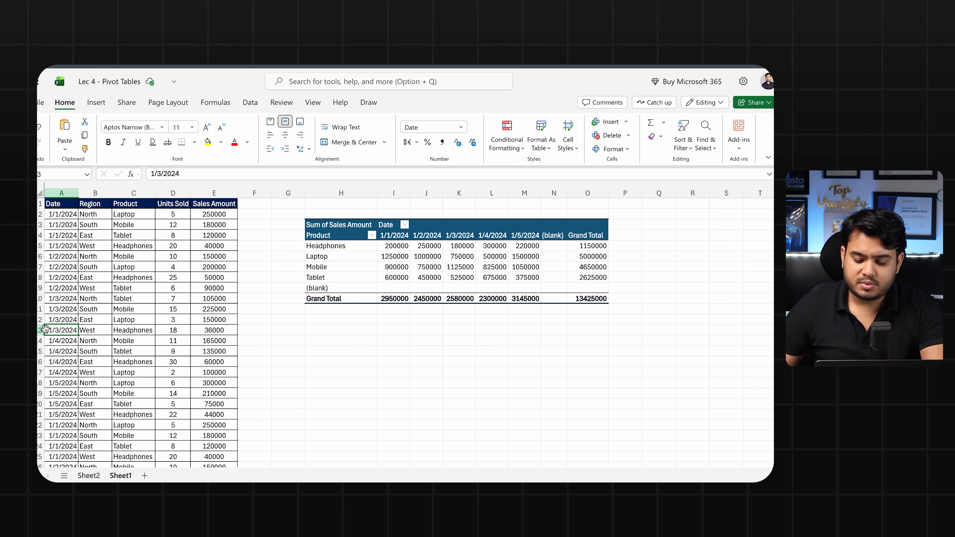
key("ctrl+Down")
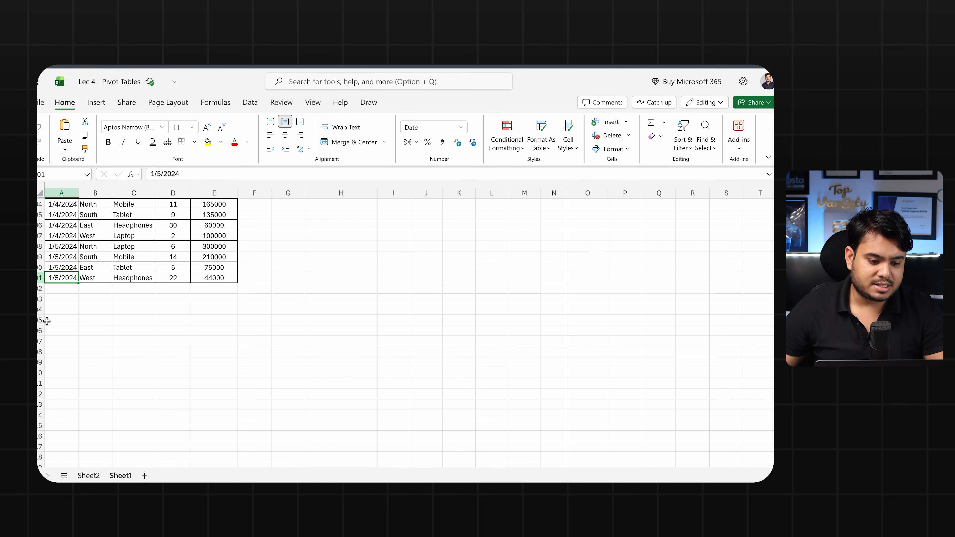
left_click(448, 293)
key("ctrl+Up")
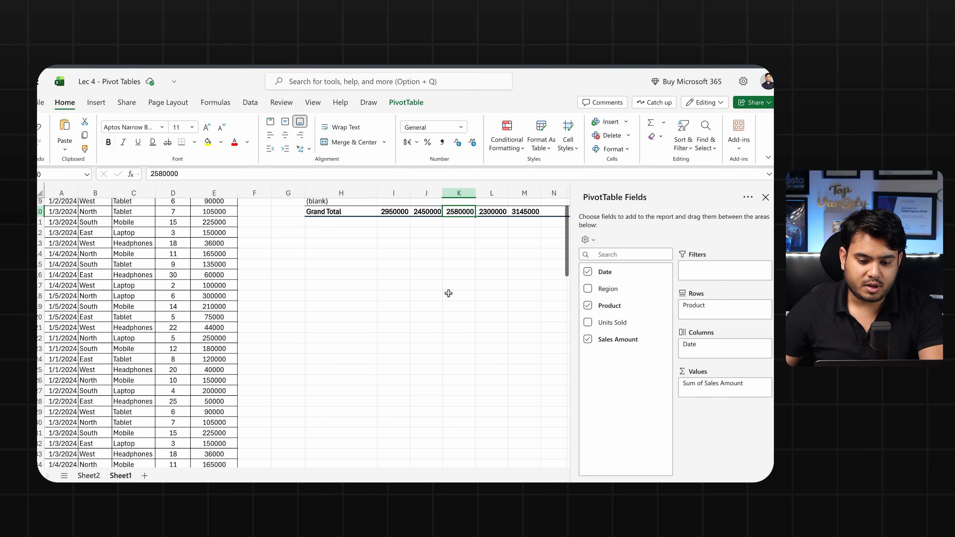
scroll(448, 293, "right", 3)
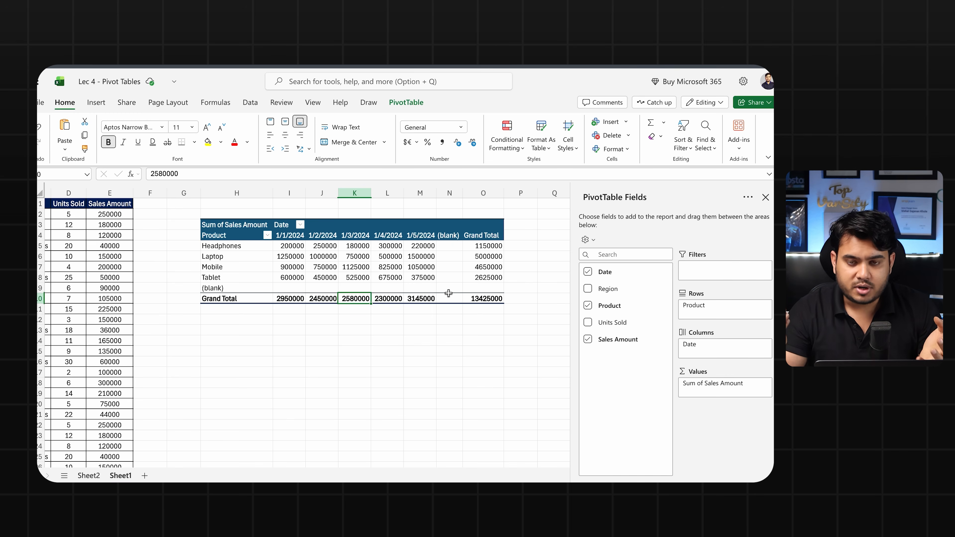
mouse_move(241, 235)
left_mouse_down()
mouse_move(482, 294)
mouse_move(259, 237)
mouse_move(254, 226)
left_mouse_up()
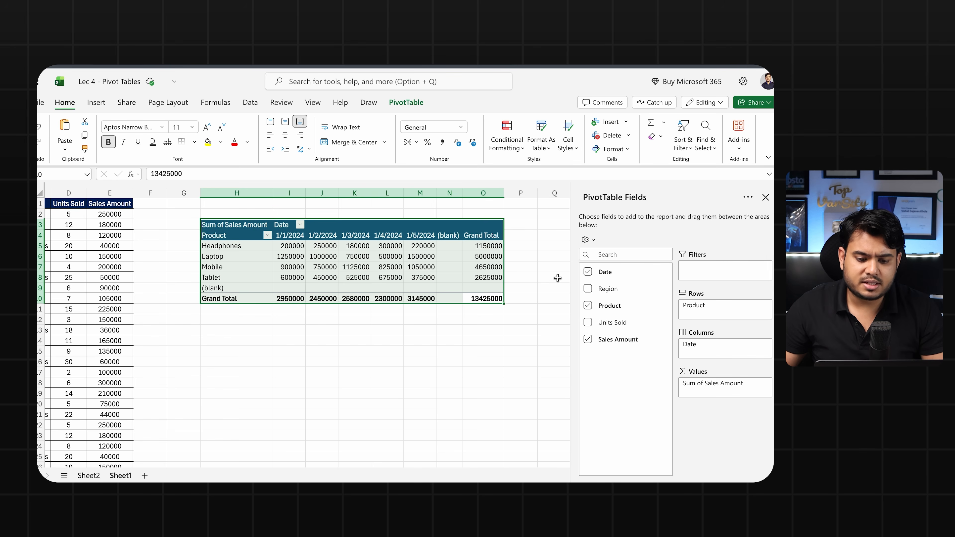
left_click(484, 256)
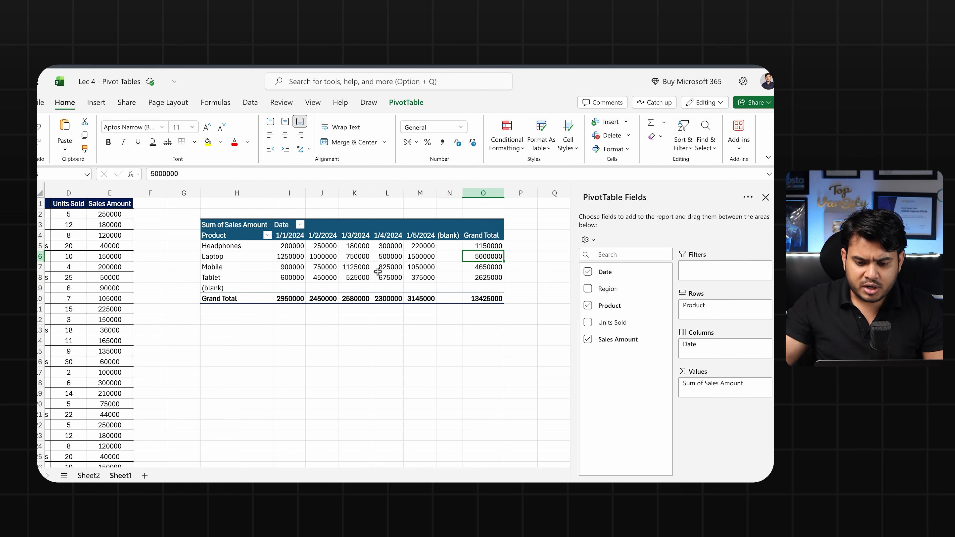
Rearrange the pivot table's Rows area so that Region comes first with Product nested below it.
left_click(589, 307)
left_click_drag(590, 292, 693, 320)
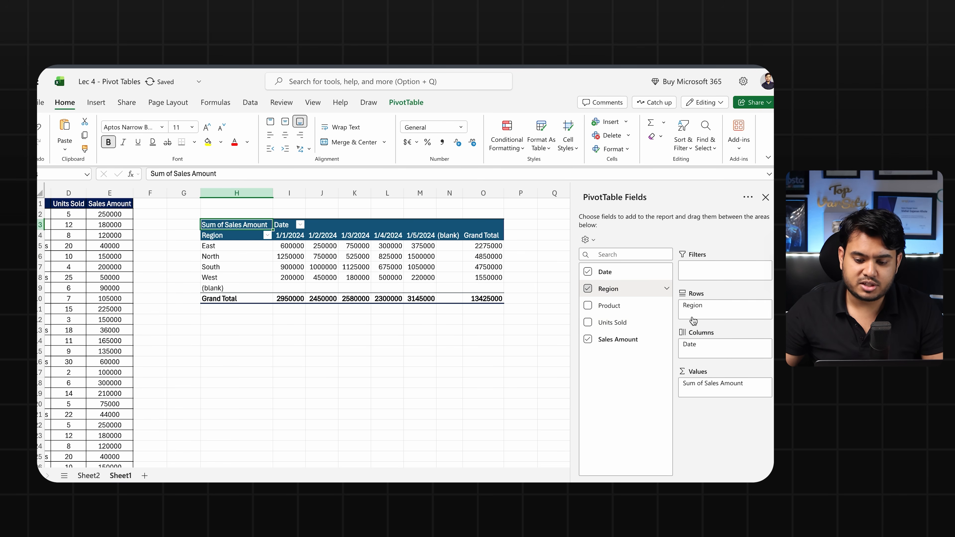
left_click_drag(589, 307, 700, 318)
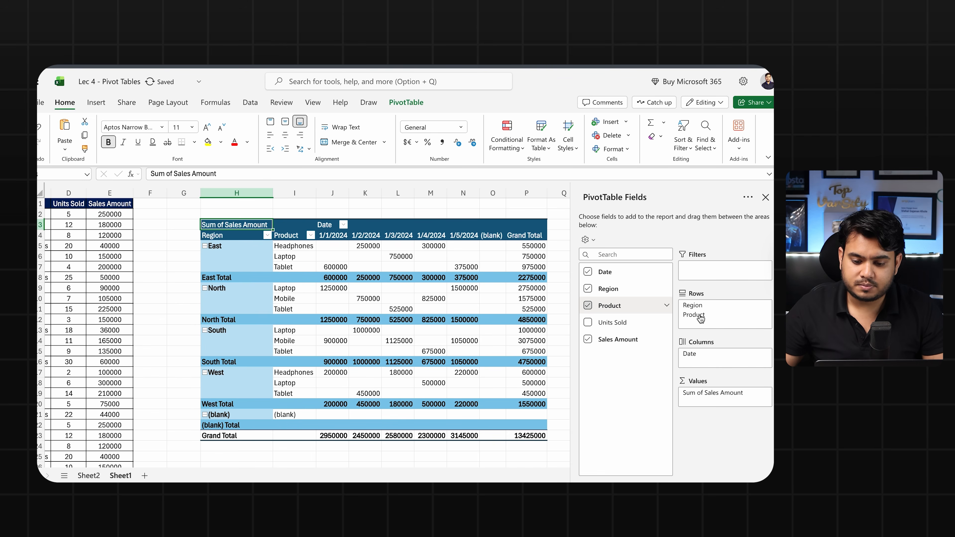
left_click(219, 258)
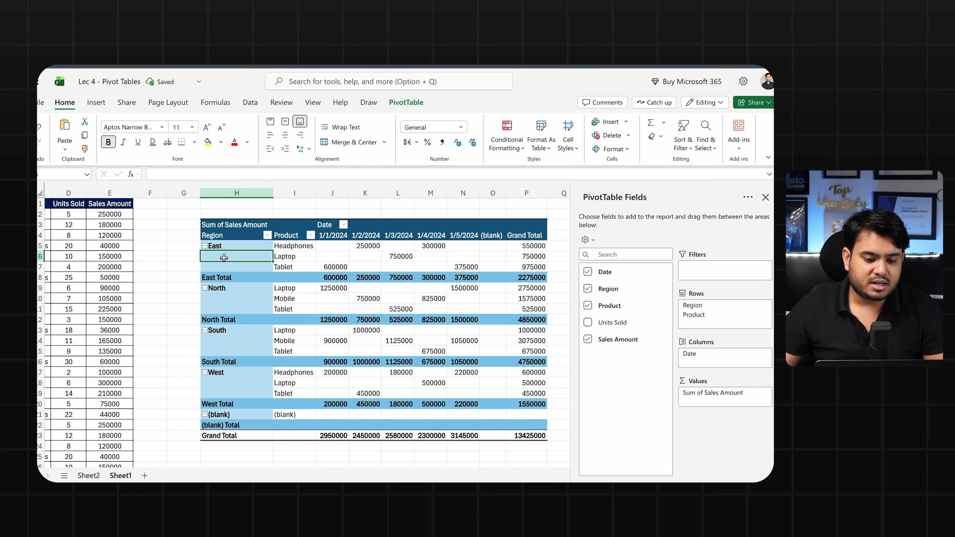
scroll(223, 258, "right", 1)
left_click_drag(258, 249, 259, 266)
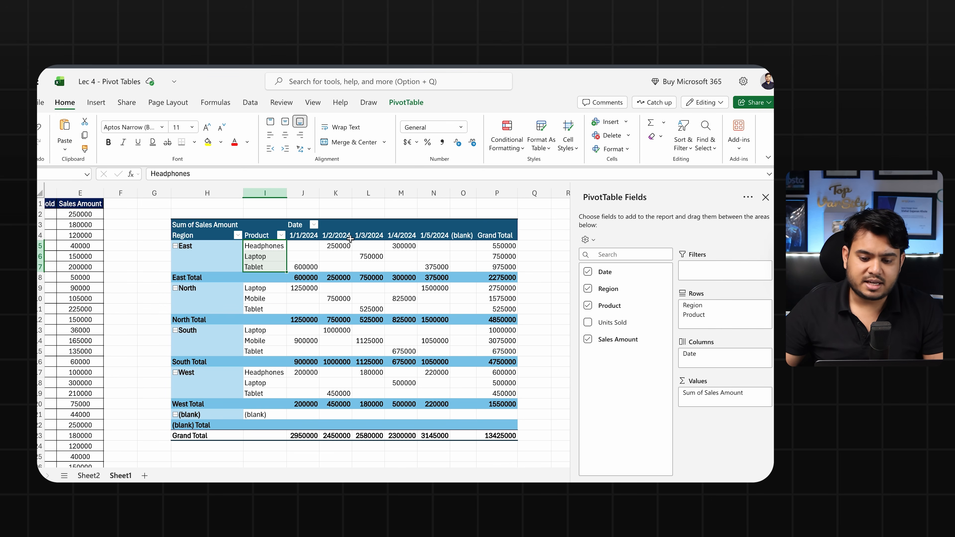
Remove the Date field from the pivot table and review the East region's sales by product.
left_click(588, 271)
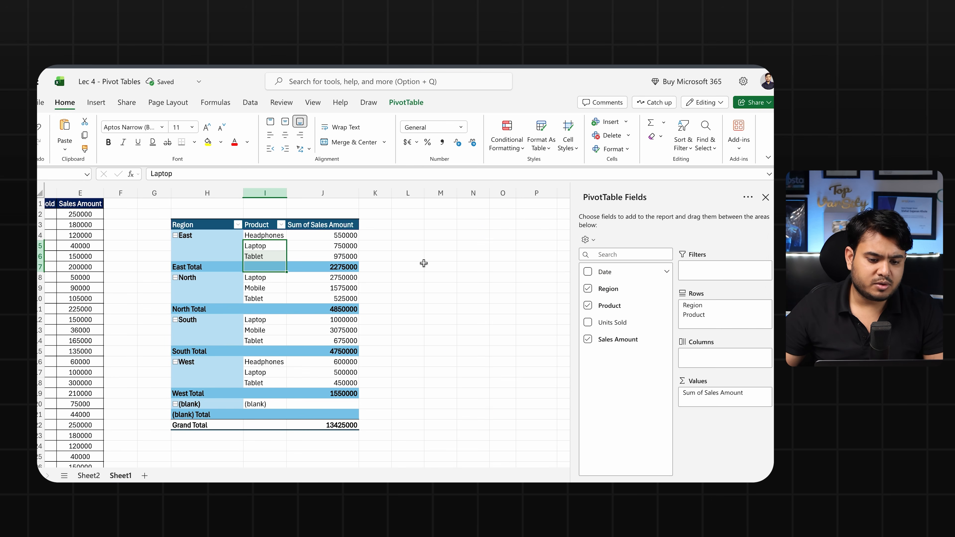
scroll(423, 263, "left", 2)
left_click(400, 247)
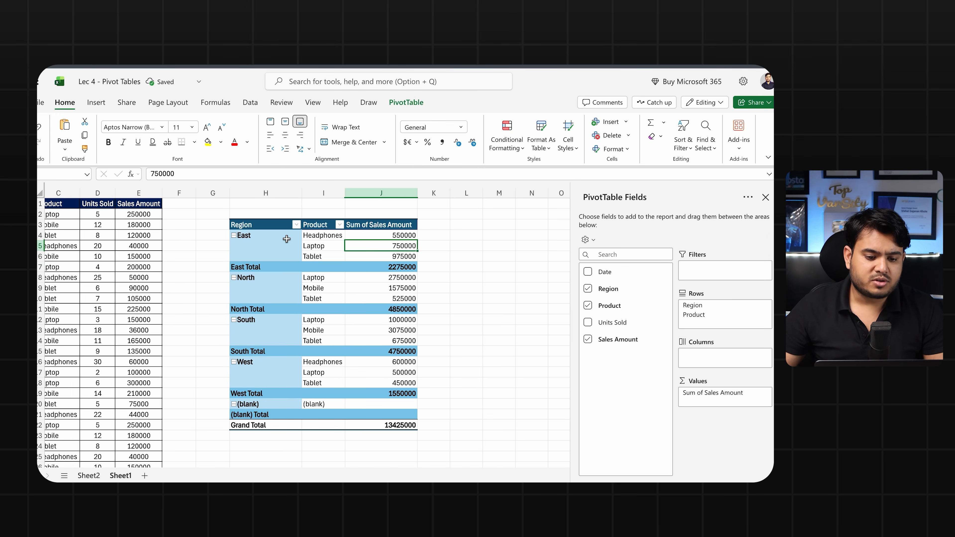
left_click(266, 237)
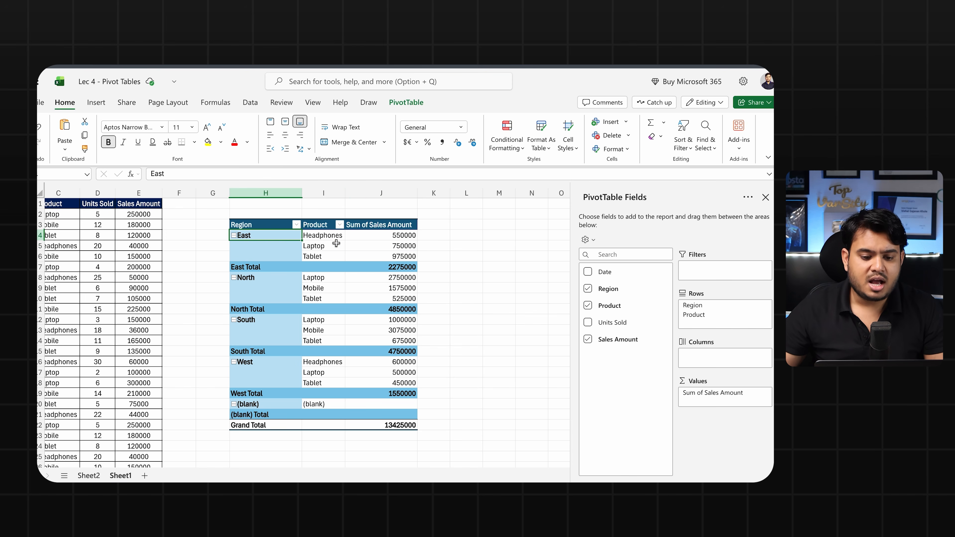
left_click_drag(331, 236, 330, 256)
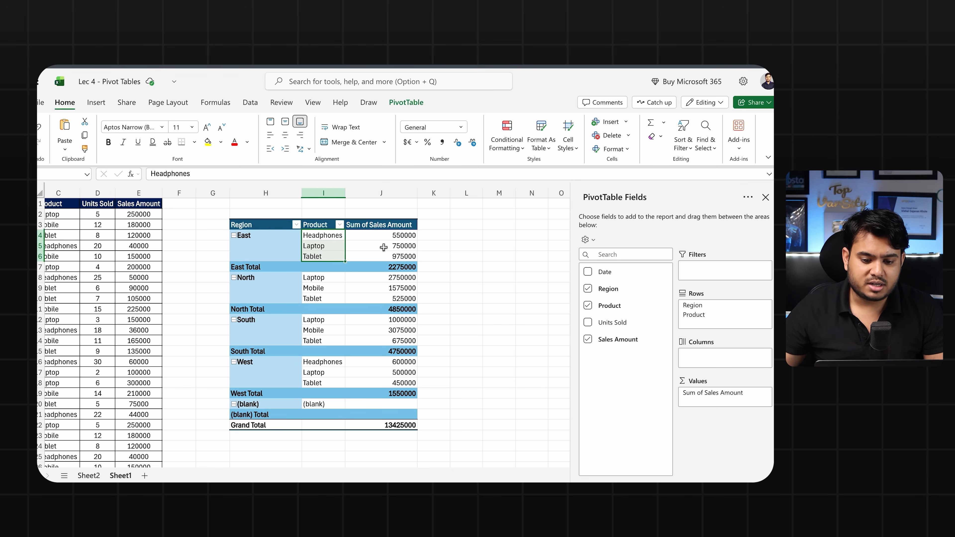
left_click(393, 235)
left_click_drag(394, 235, 396, 255)
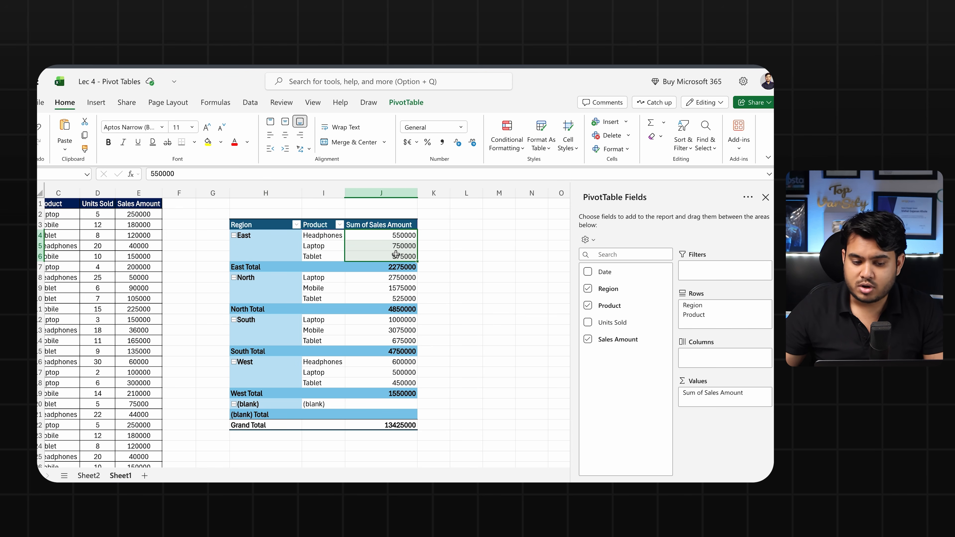
Collapse the East, North, South, West and (blank) groups to show only the sales total per region.
left_click(233, 236)
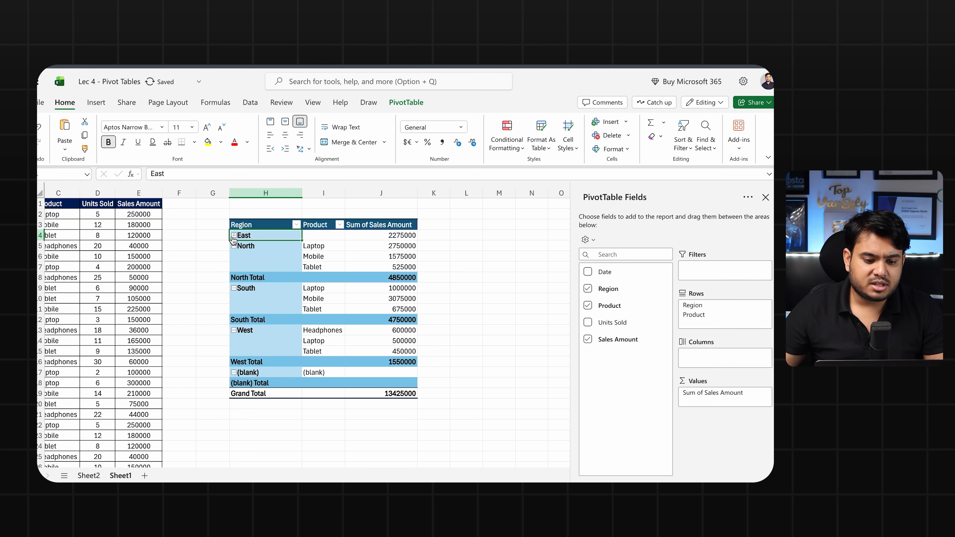
left_click(234, 246)
left_click(233, 258)
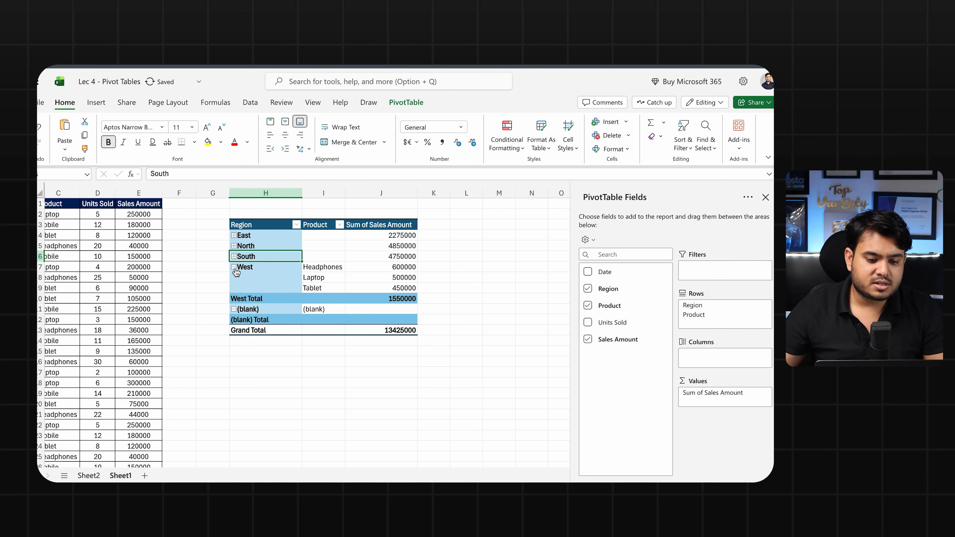
left_click(234, 267)
left_click(234, 279)
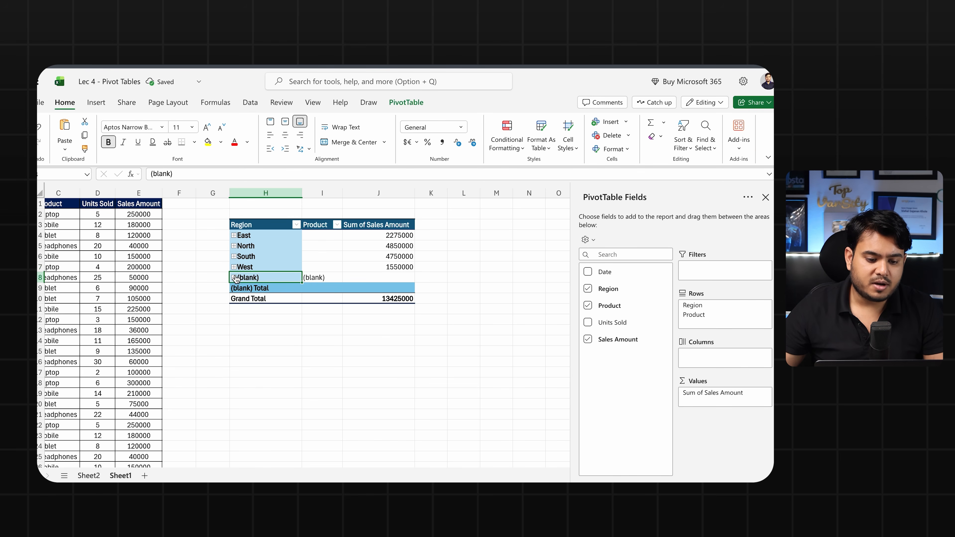
left_click(386, 287)
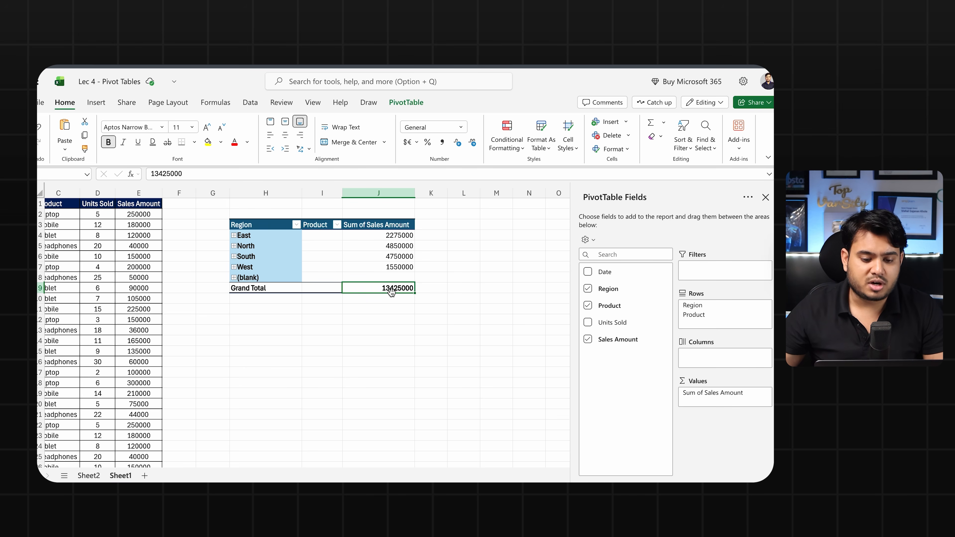
Expand the East, North, South and West groups to show the products in each region.
left_click(237, 234)
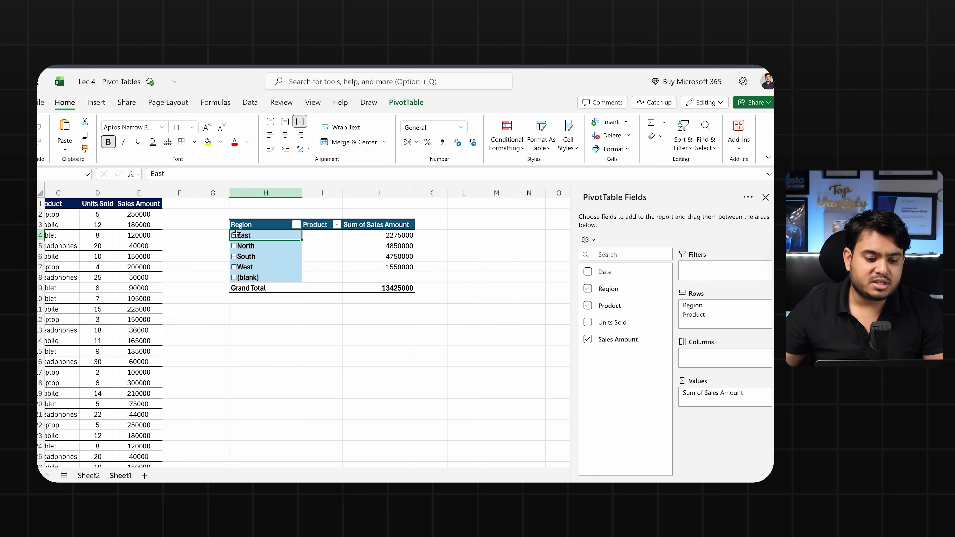
left_click(233, 235)
left_click(234, 278)
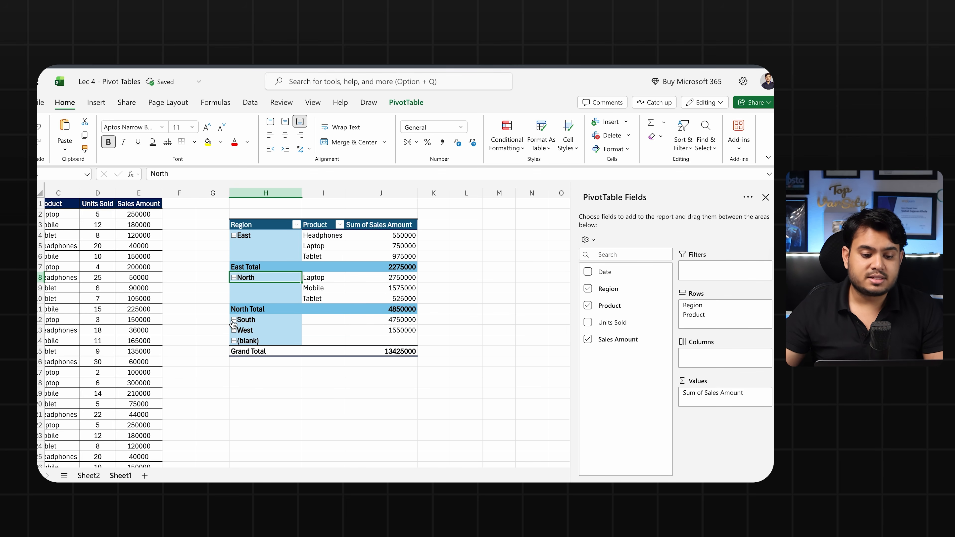
left_click(233, 319)
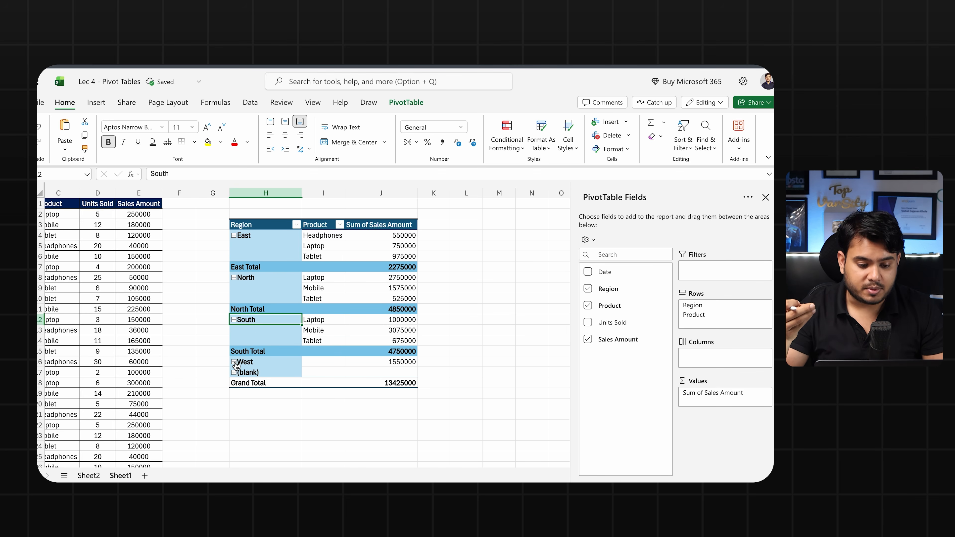
left_click(234, 361)
Add Units Sold to the Values area below Sales Amount and review the resulting columns.
left_click_drag(588, 324, 698, 409)
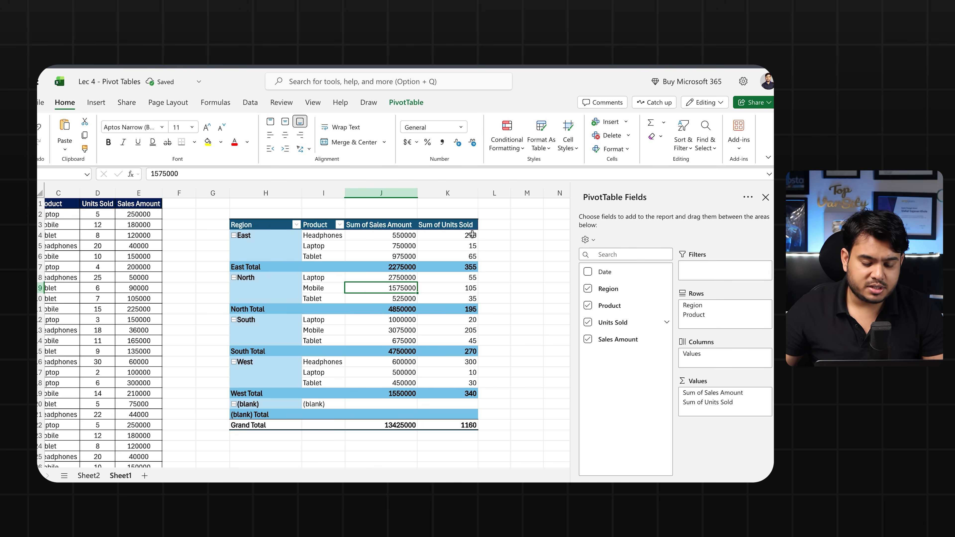
left_click_drag(457, 235, 454, 379)
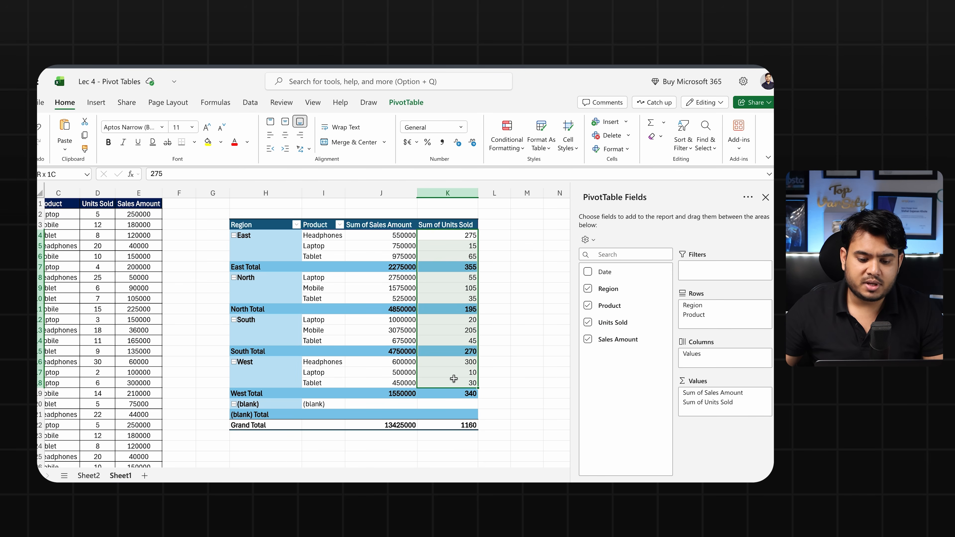
left_click(408, 310)
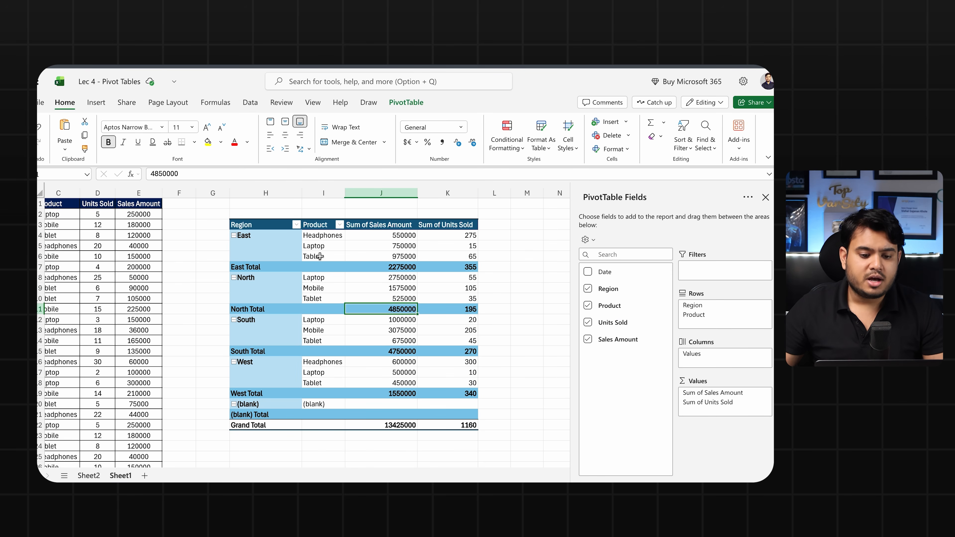
left_click(258, 223)
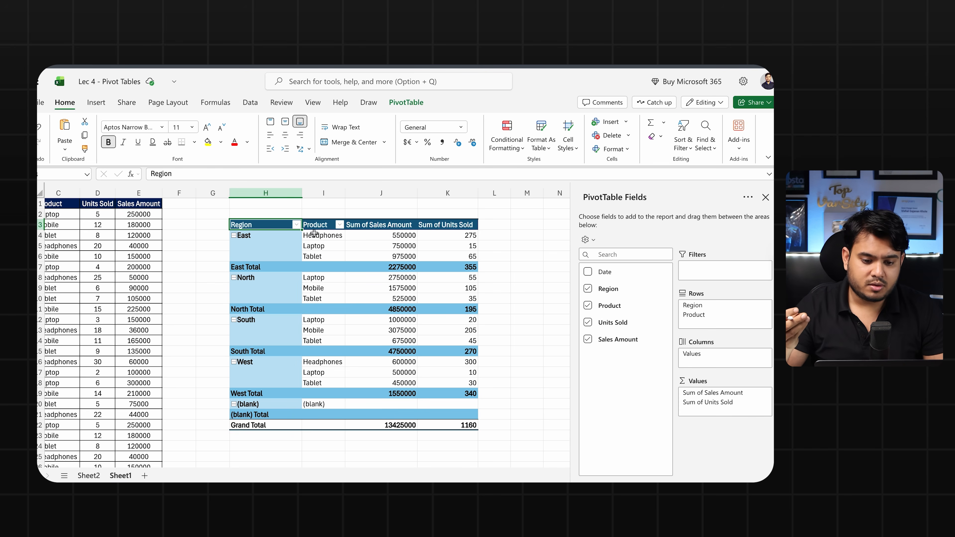
left_click(322, 226)
left_click(387, 227)
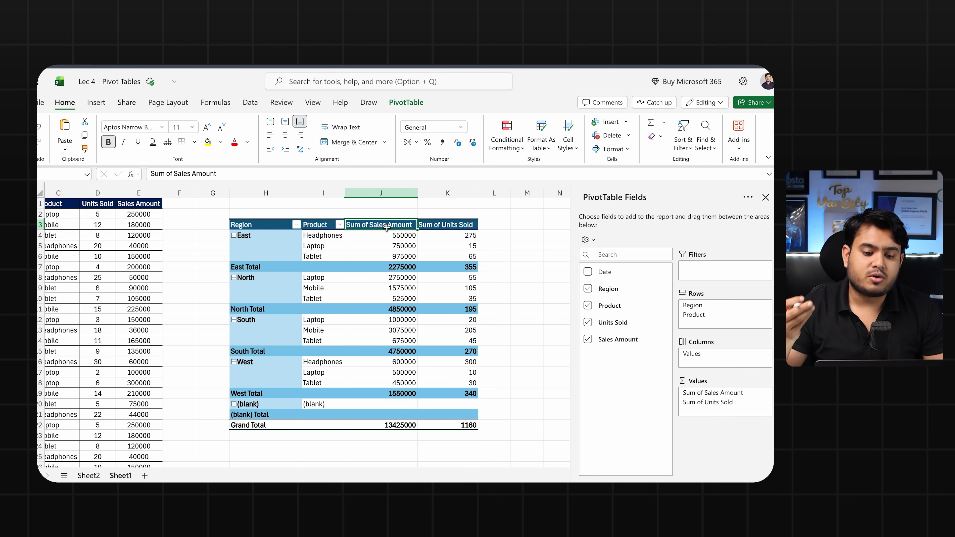
Add Sales Amount to the Values area a second time and summarize that copy by Average.
left_click(444, 231)
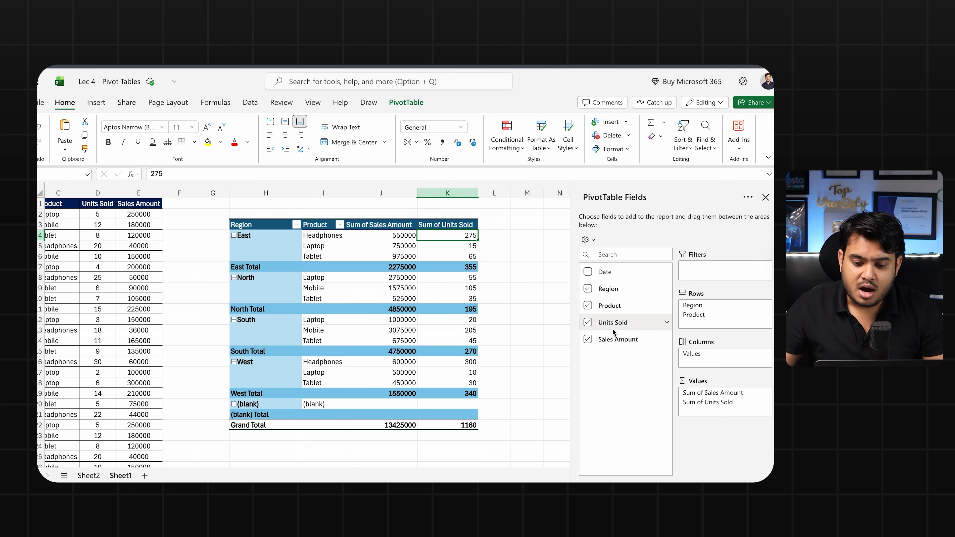
left_click_drag(613, 341, 733, 417)
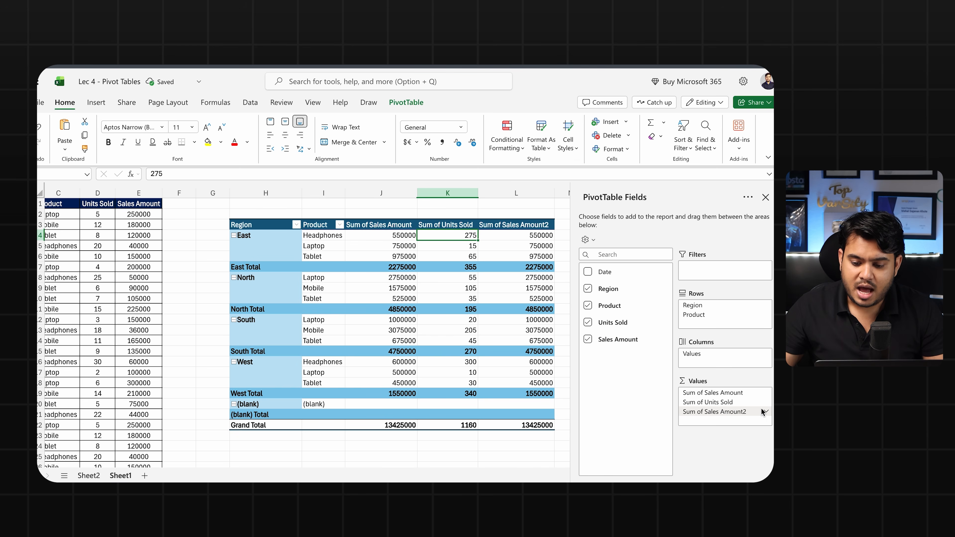
left_click(765, 413)
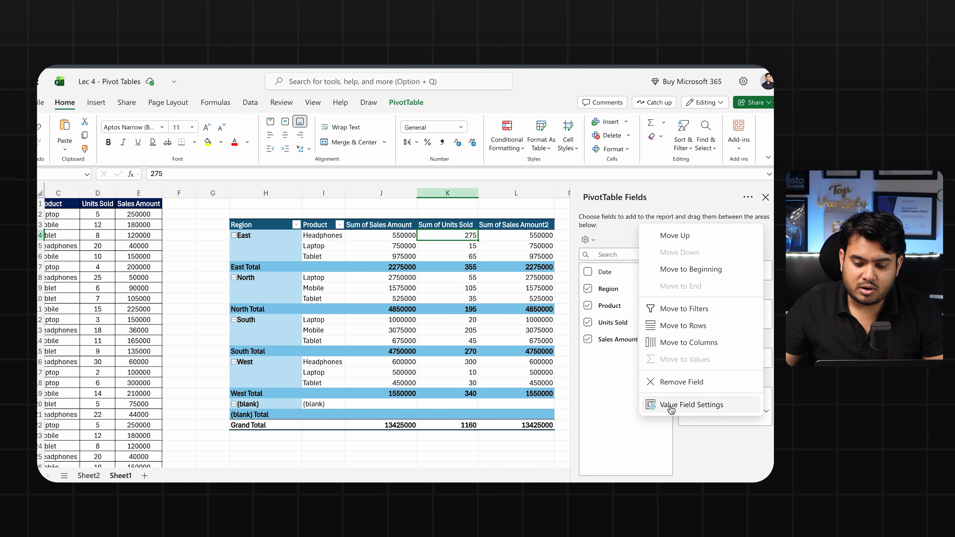
left_click(671, 406)
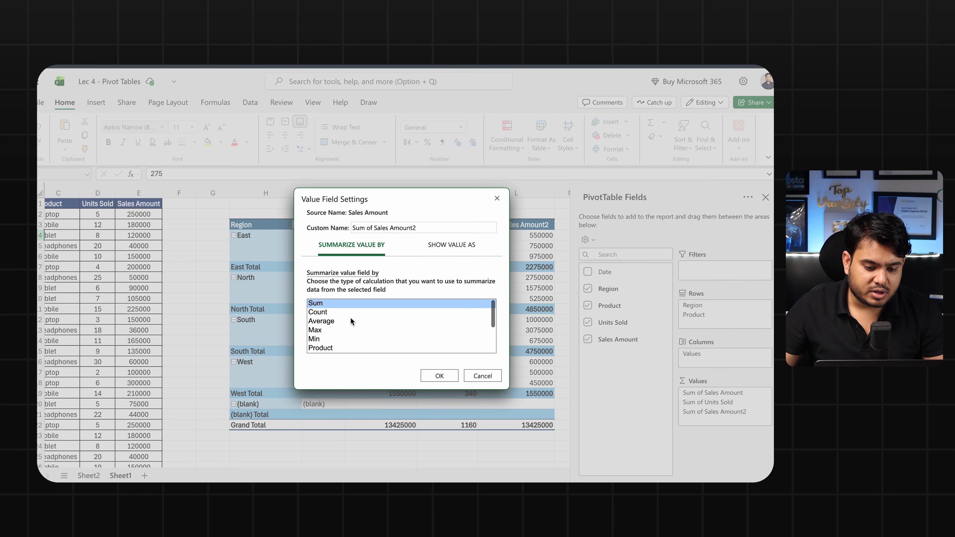
left_click(350, 320)
left_click(439, 375)
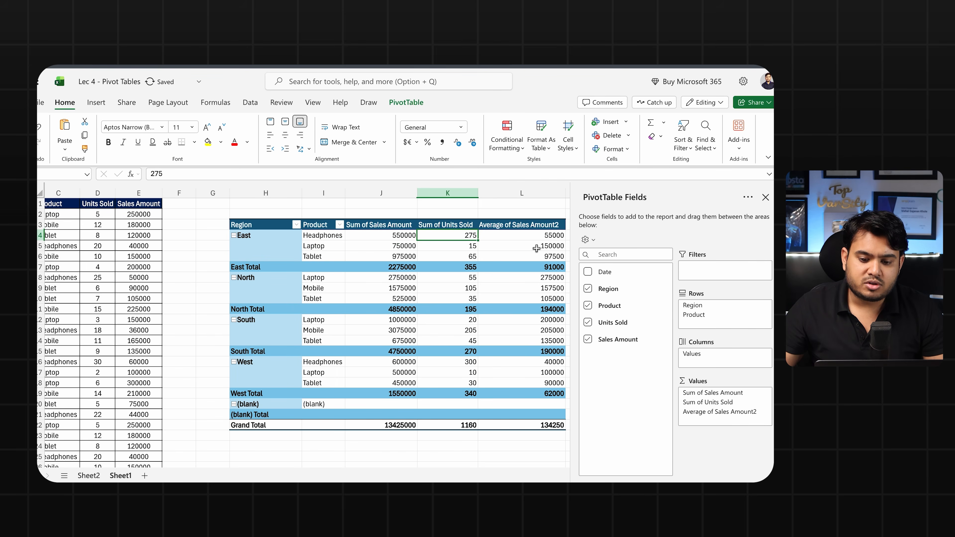
Review the average sales amounts per region and product, including the laptop and mobile rows of the North region.
scroll(534, 244, "right", 2)
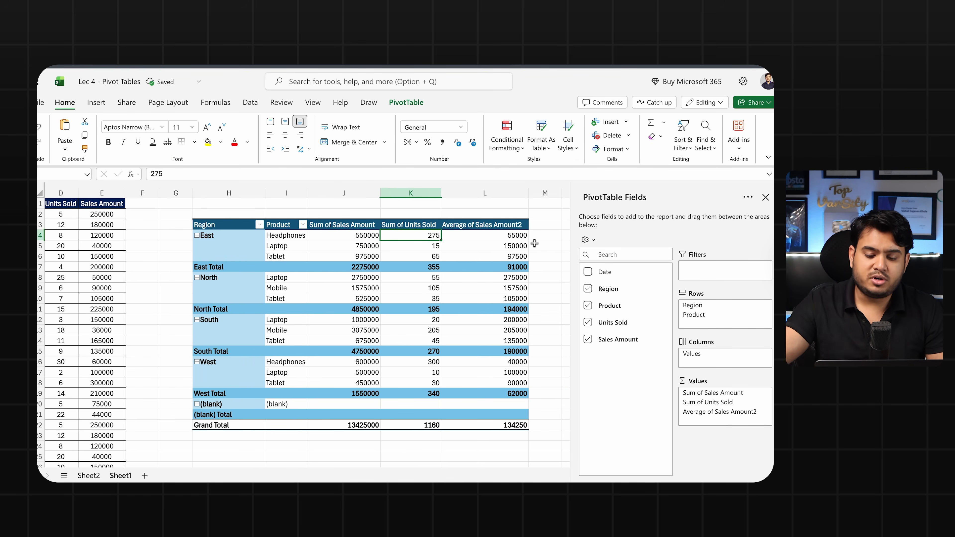
left_click(242, 242)
left_click(304, 237)
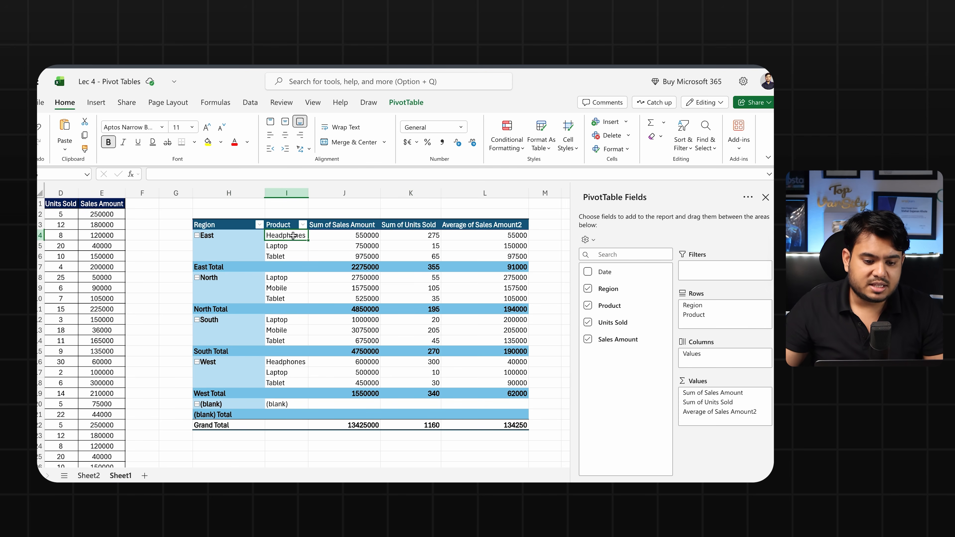
left_click_drag(293, 283, 505, 285)
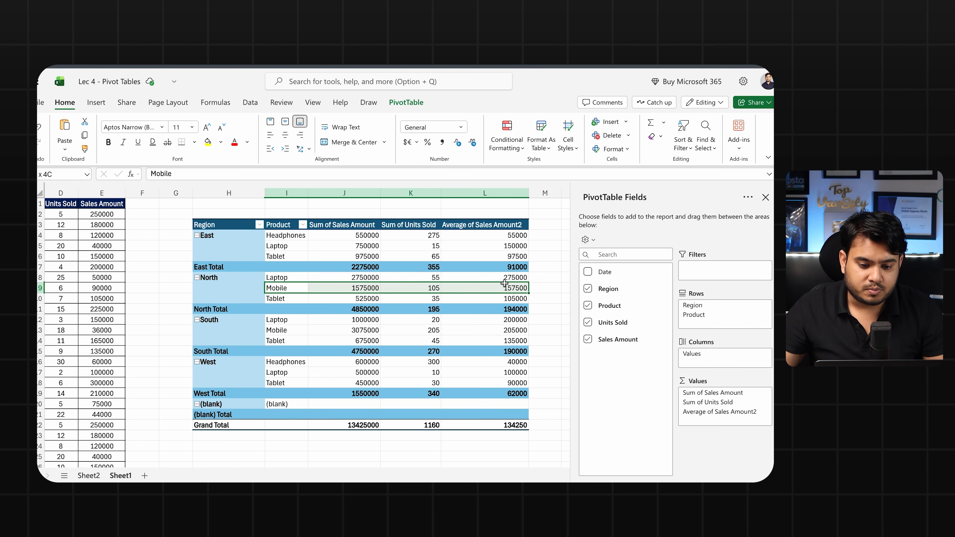
left_click(514, 276)
scroll(480, 352, "left", 1)
left_click(480, 353)
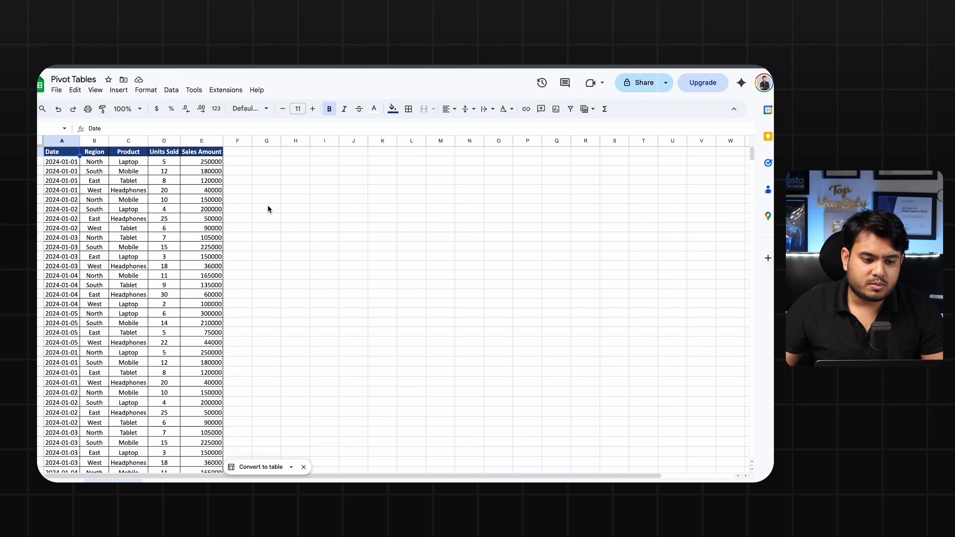
In the Google Sheets file Pivot Tables, create a pivot table from columns A:E in the existing sheet at Sales_Data!I3.
scroll(267, 206, "right", 1)
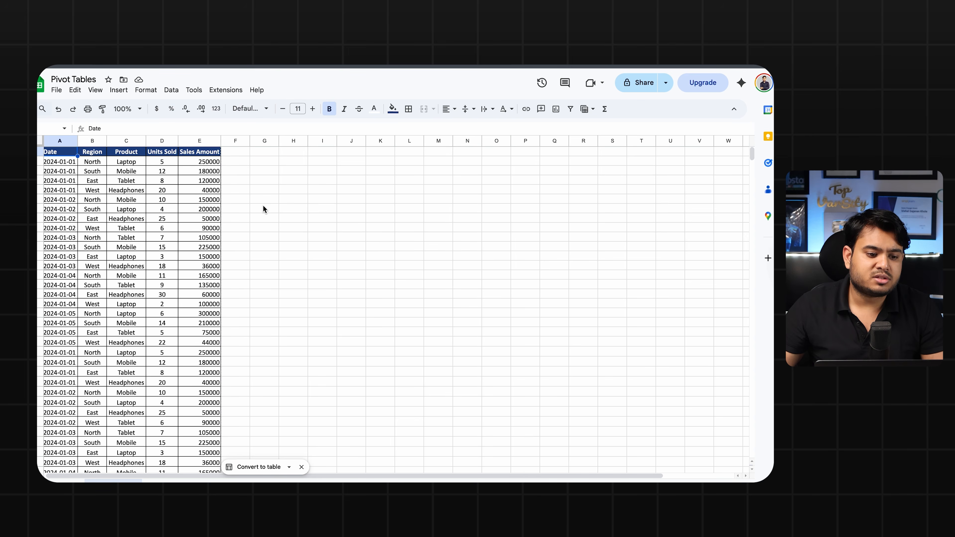
scroll(54, 143, "left", 1)
left_click_drag(55, 143, 192, 143)
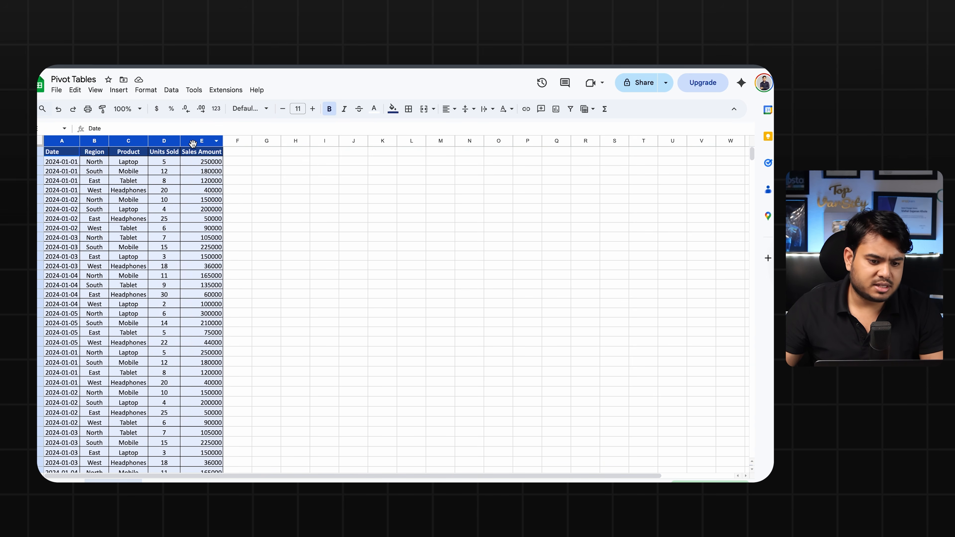
left_click(118, 90)
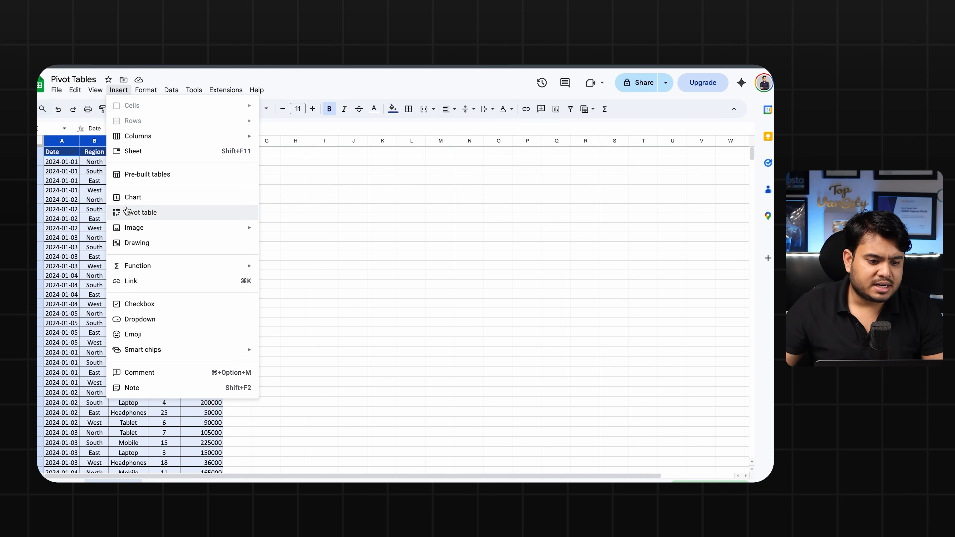
left_click(129, 217)
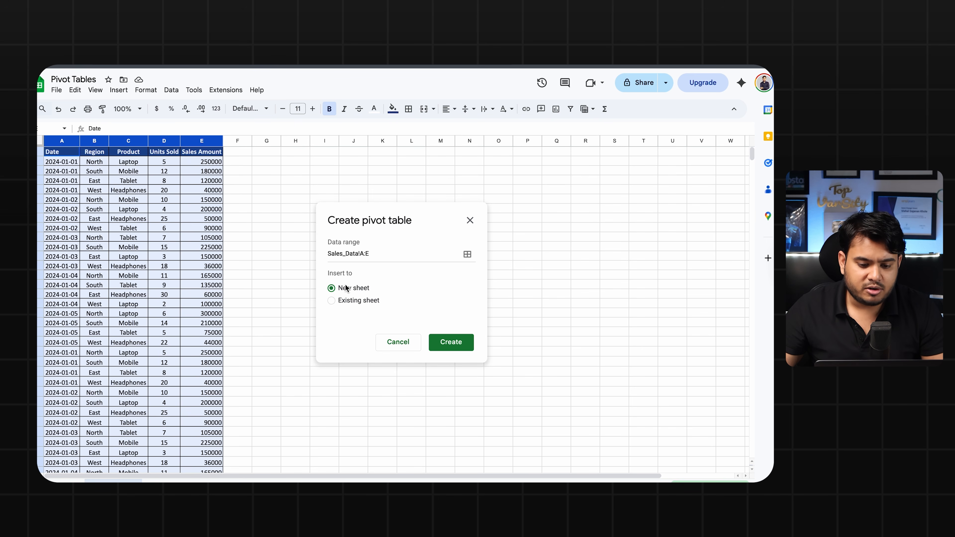
left_click(331, 301)
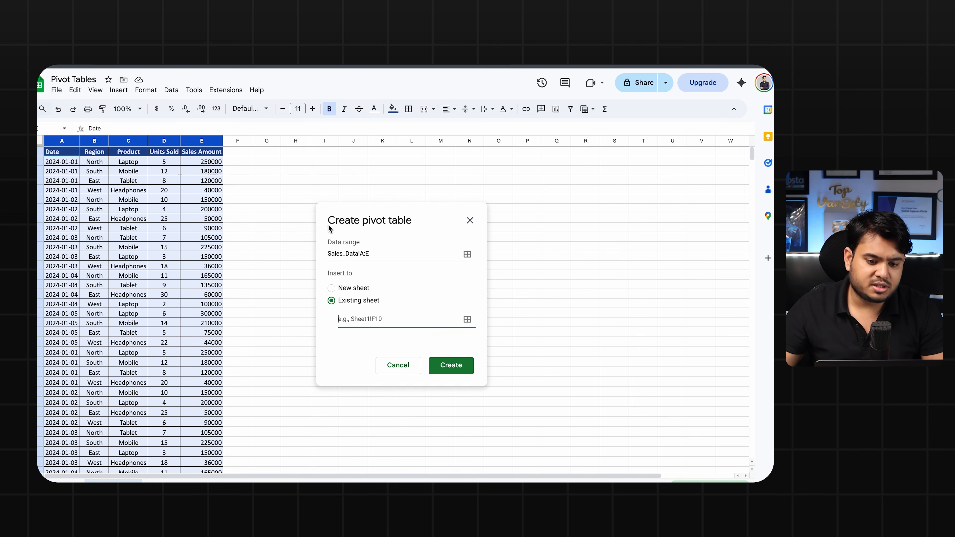
left_click(328, 151)
left_click(325, 171)
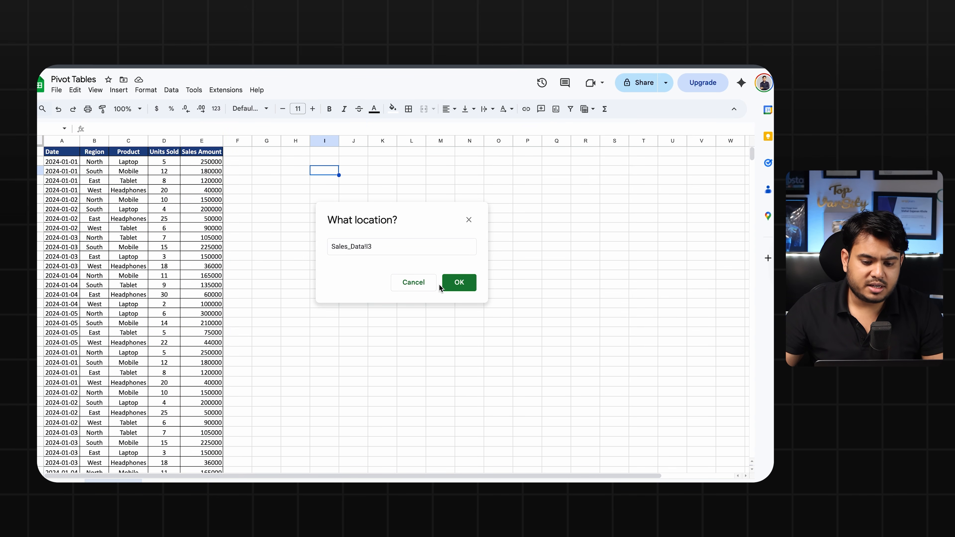
left_click(459, 282)
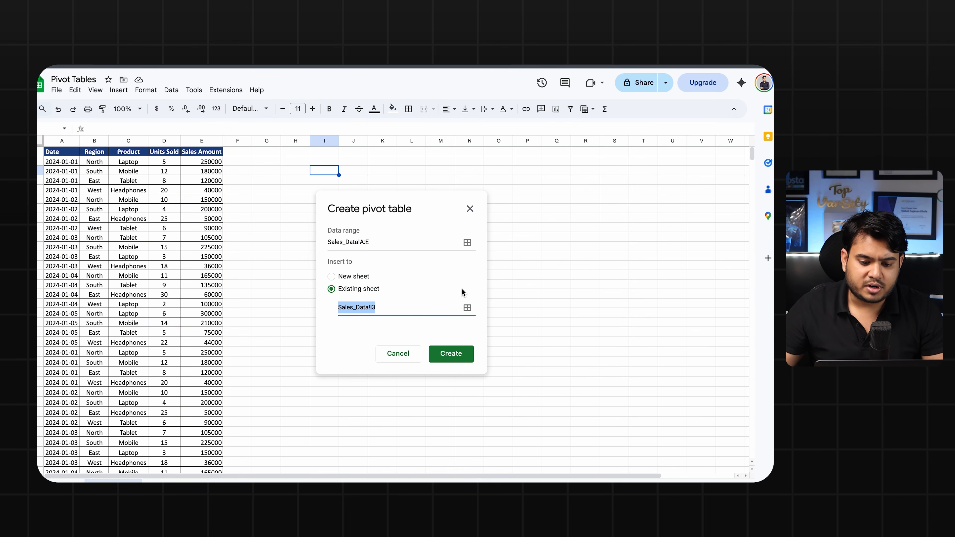
left_click(460, 353)
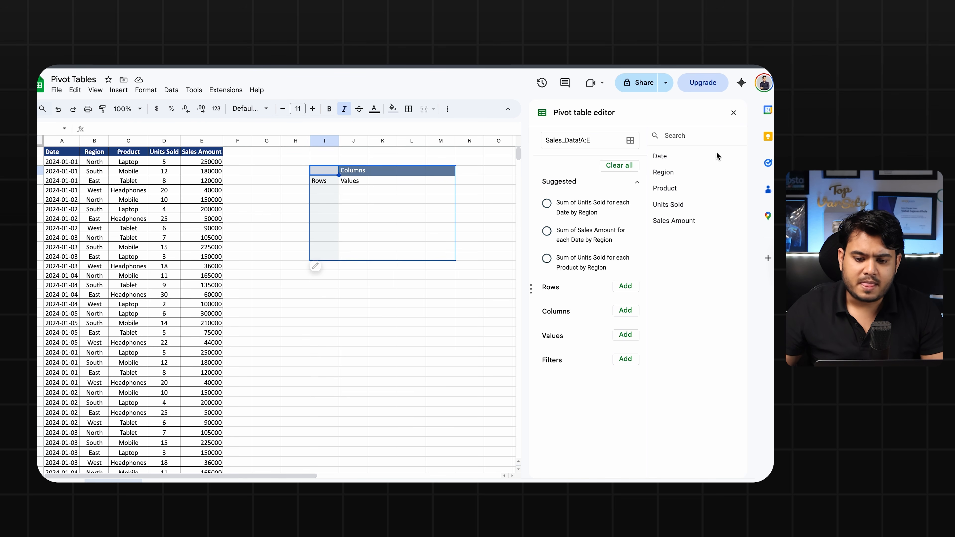
Summarize Sales Amount in the Values with Region in the Rows, and widen column J to fit its header.
left_click_drag(664, 173, 592, 297)
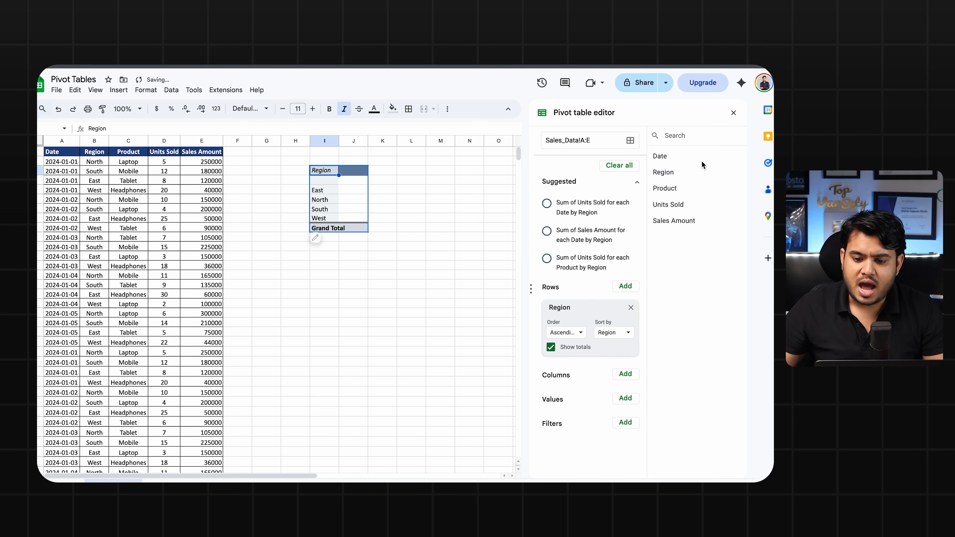
left_click_drag(673, 221, 582, 417)
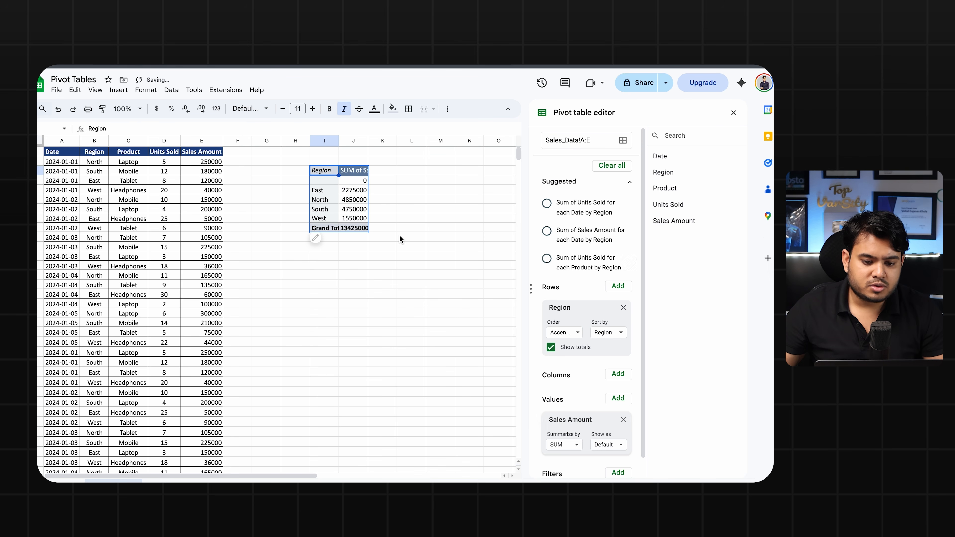
left_click_drag(368, 141, 414, 141)
left_click(399, 140)
left_click(385, 180)
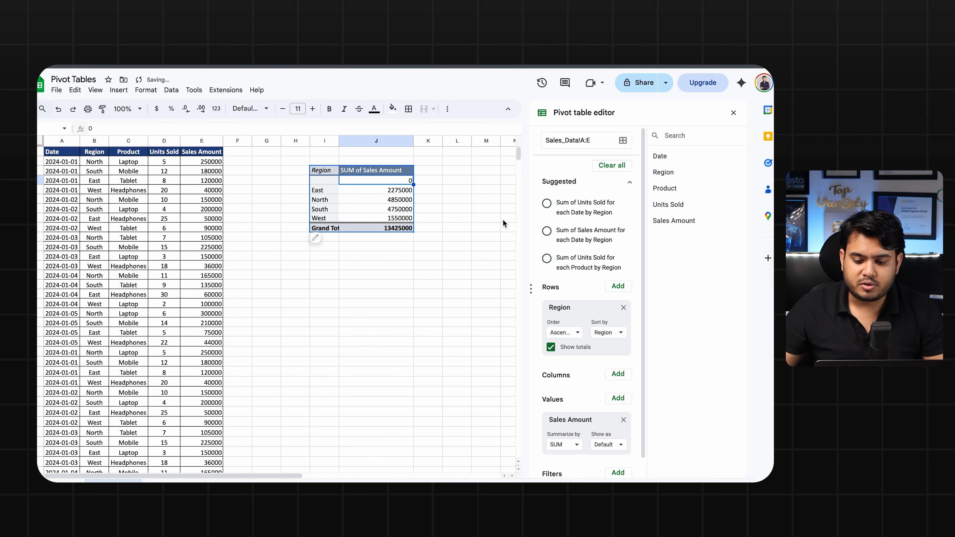
Examine the available Show as and Summarize by options for the Sales Amount value.
scroll(585, 336, "down", 1)
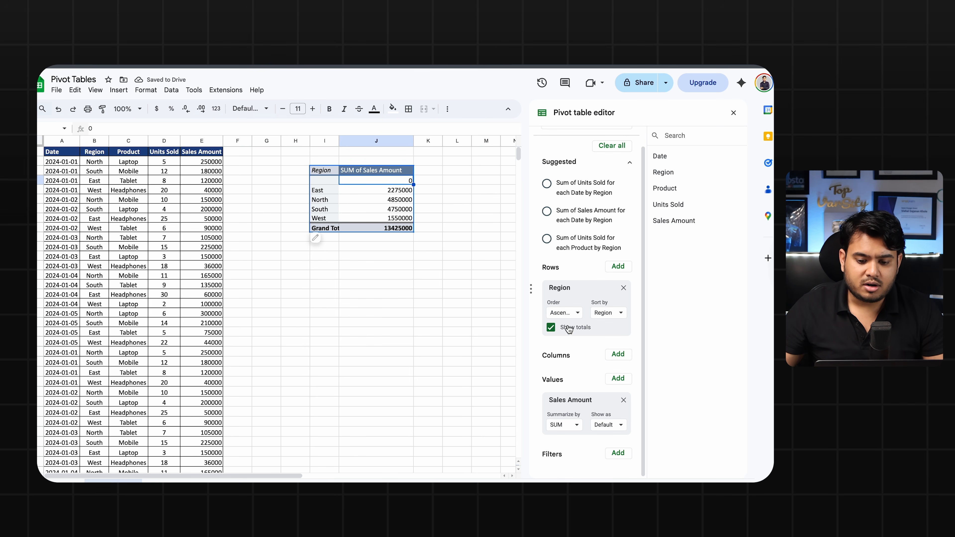
scroll(572, 319, "up", 1)
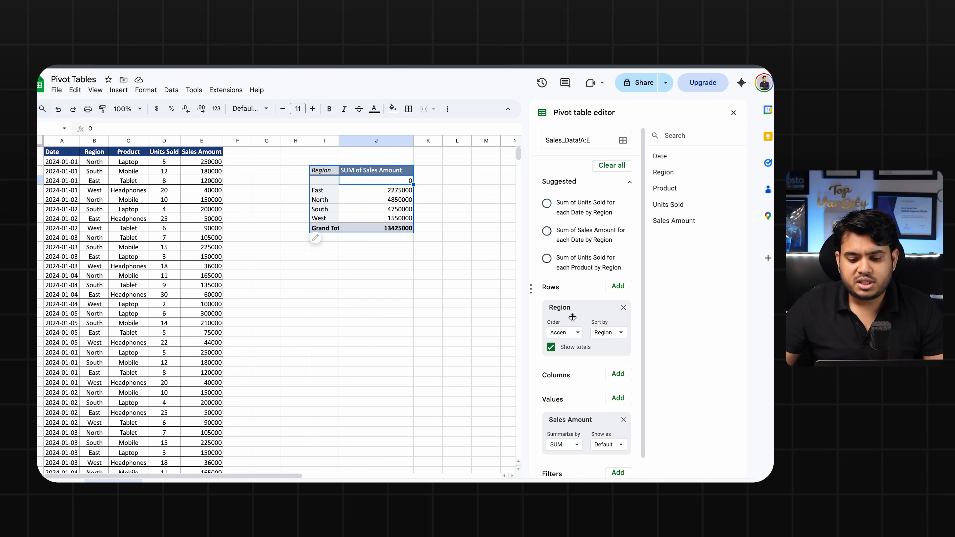
scroll(638, 386, "down", 1)
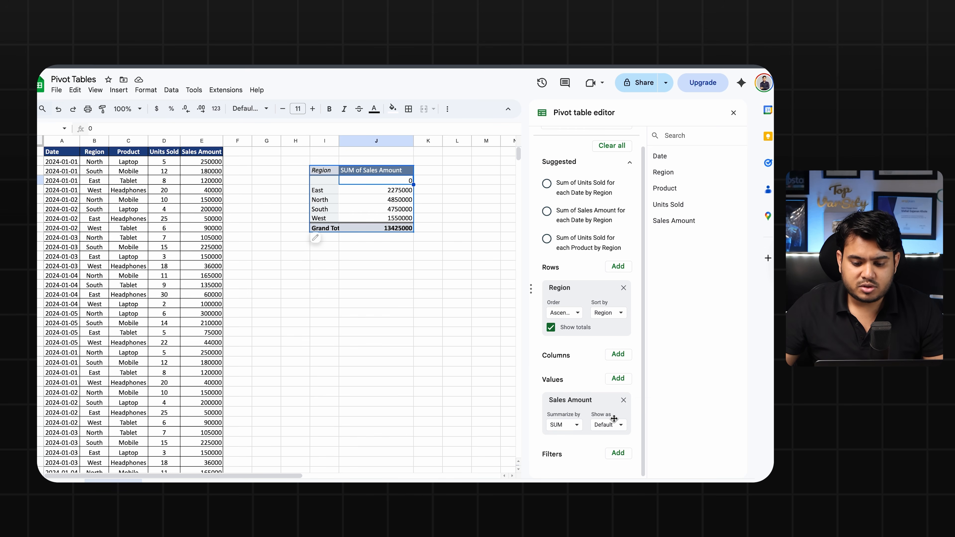
left_click(609, 425)
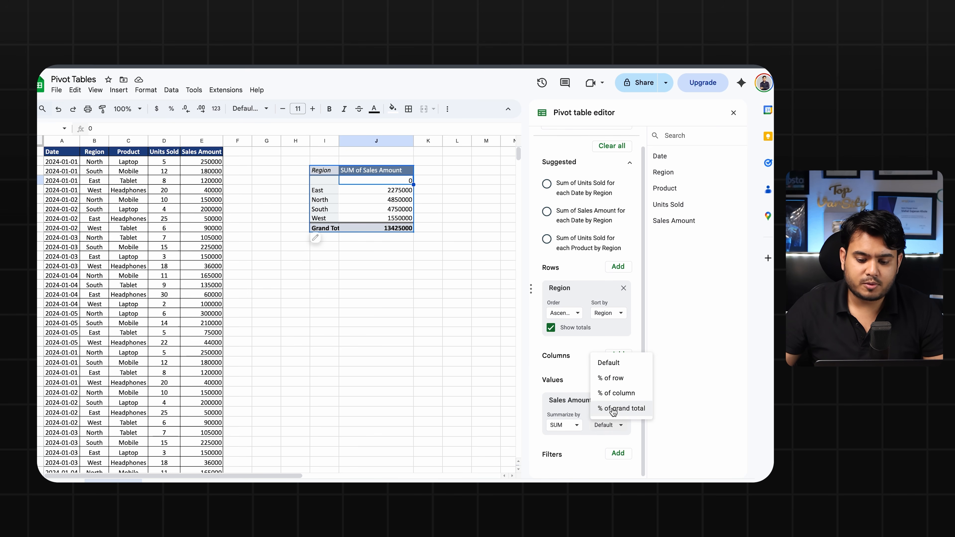
left_click(577, 425)
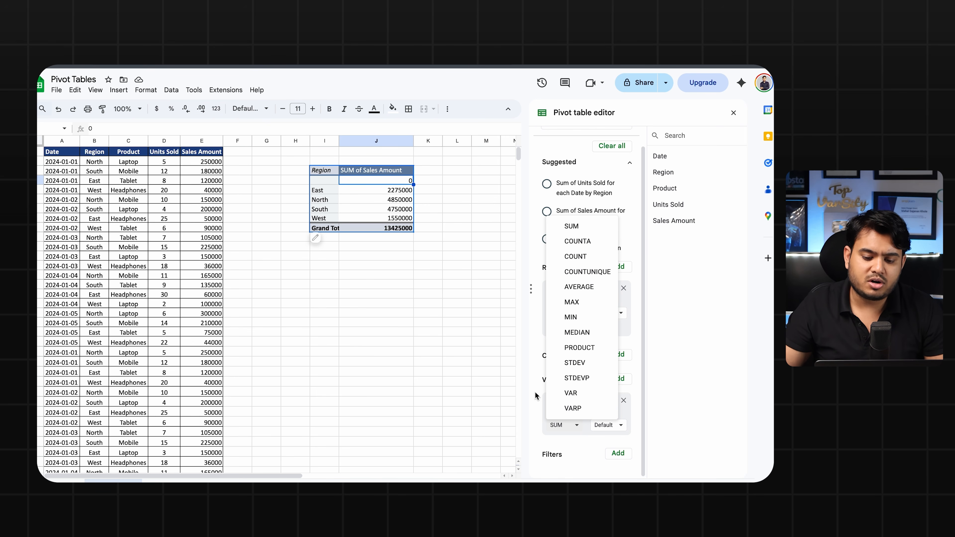
left_click(529, 364)
Try the descending order for the Region rows and set them back to ascending.
left_click(579, 313)
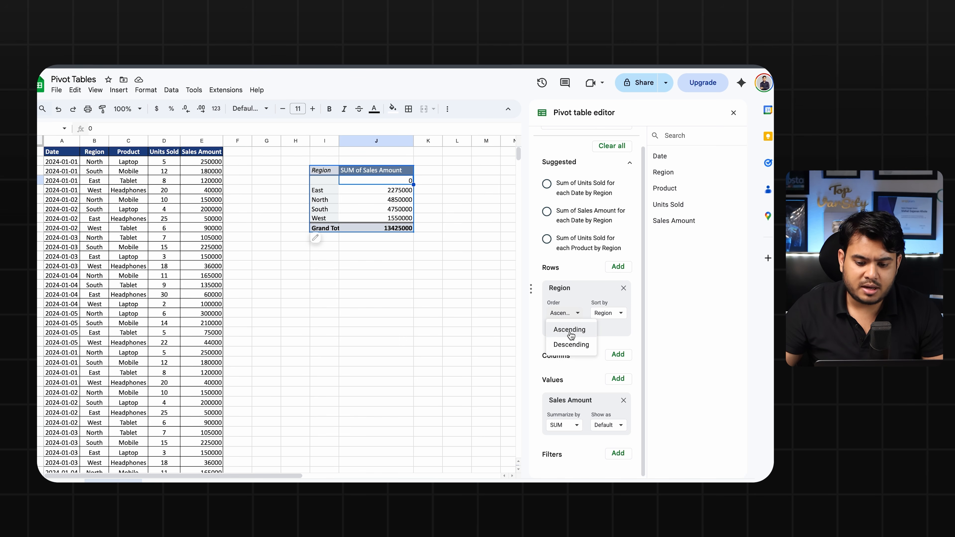
left_click(570, 331)
left_click(573, 318)
left_click(567, 346)
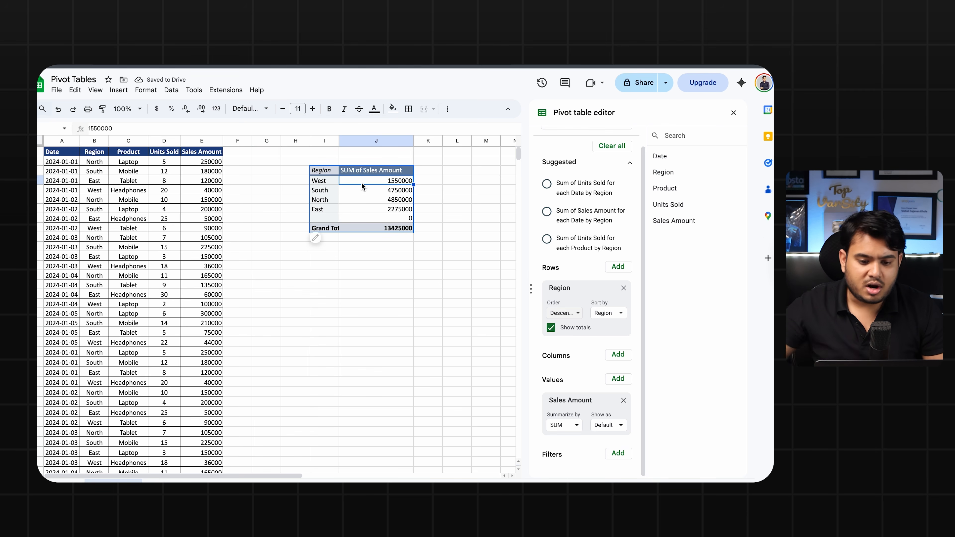
left_click(570, 317)
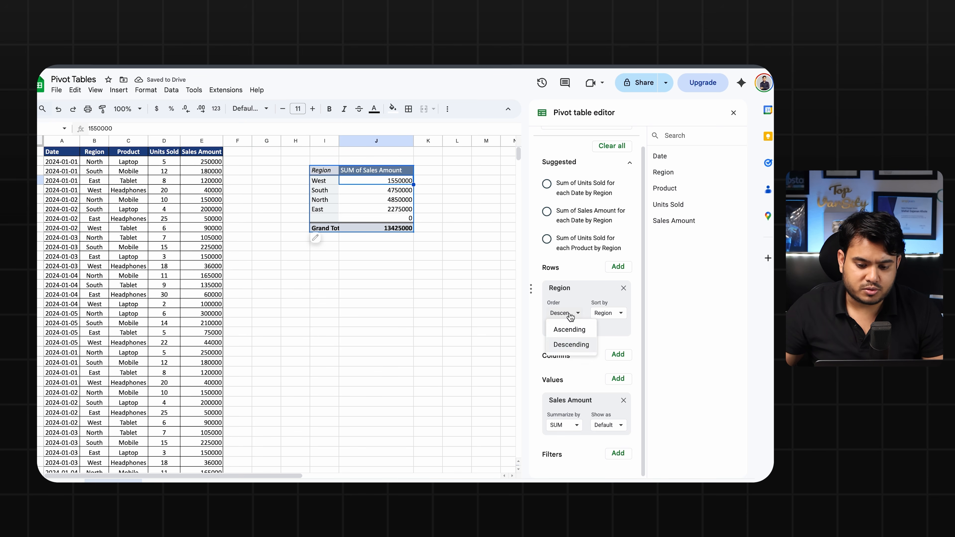
left_click(569, 330)
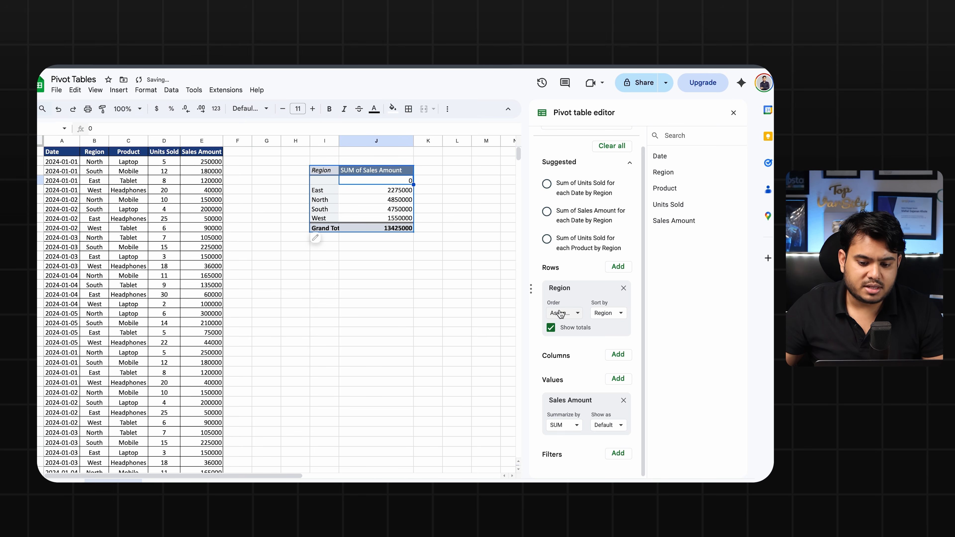
Deselect the pivot table and close the pivot table editor.
left_click(450, 267)
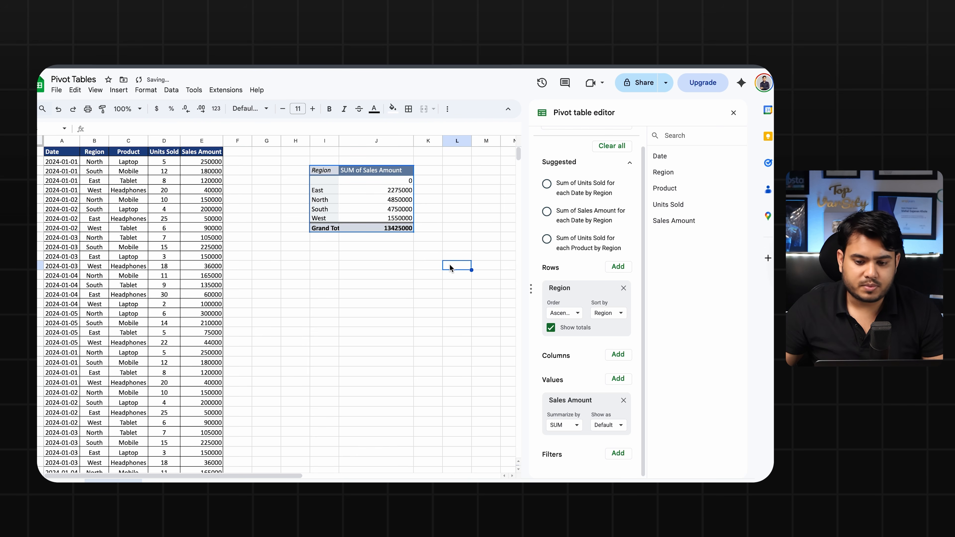
left_click(734, 113)
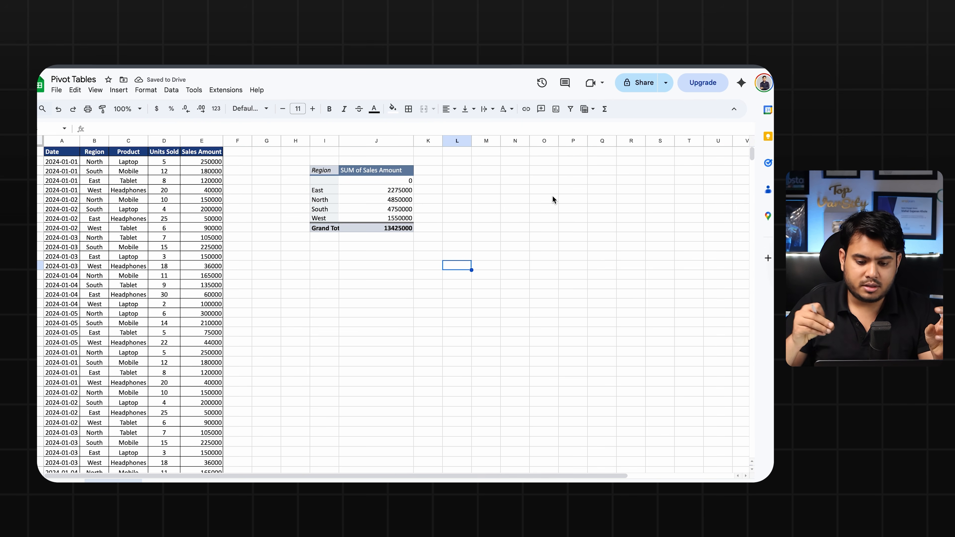